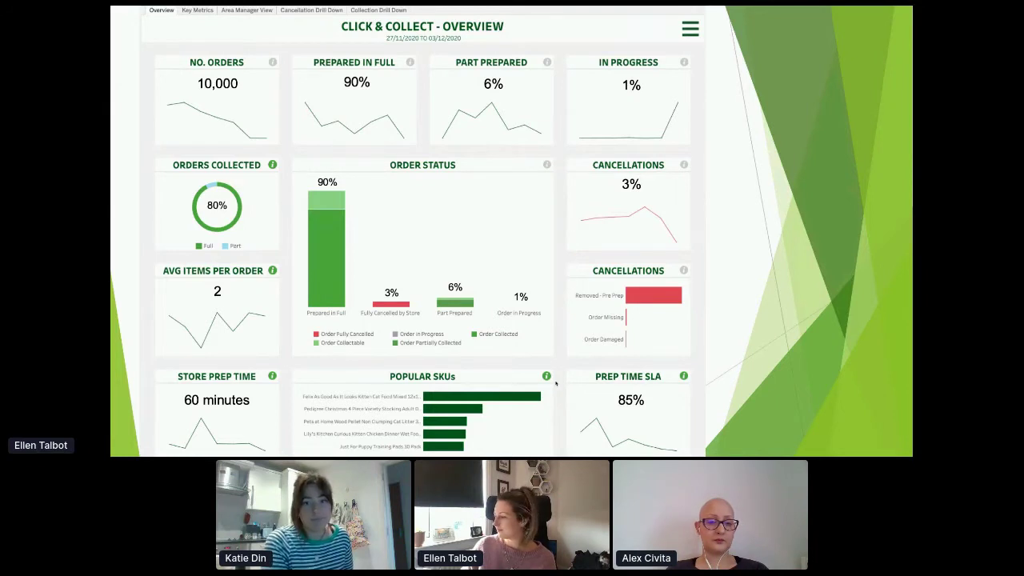
Step: Advance to the good-visualisation slide, then switch over to the Pets at Home spreadsheet
{"action": "key", "text": "Right"}
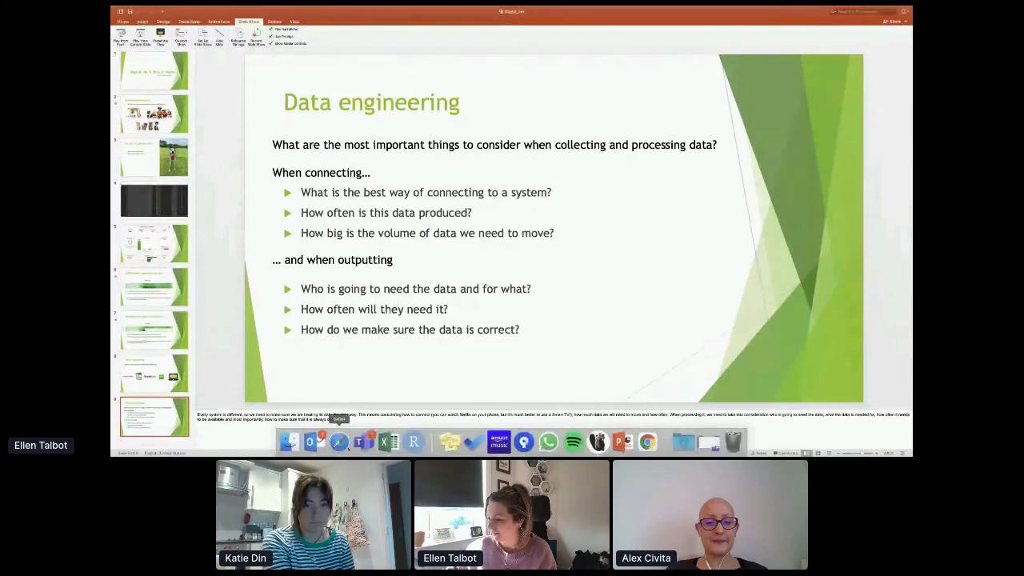
{"action": "left_click", "coordinate": [339, 451]}
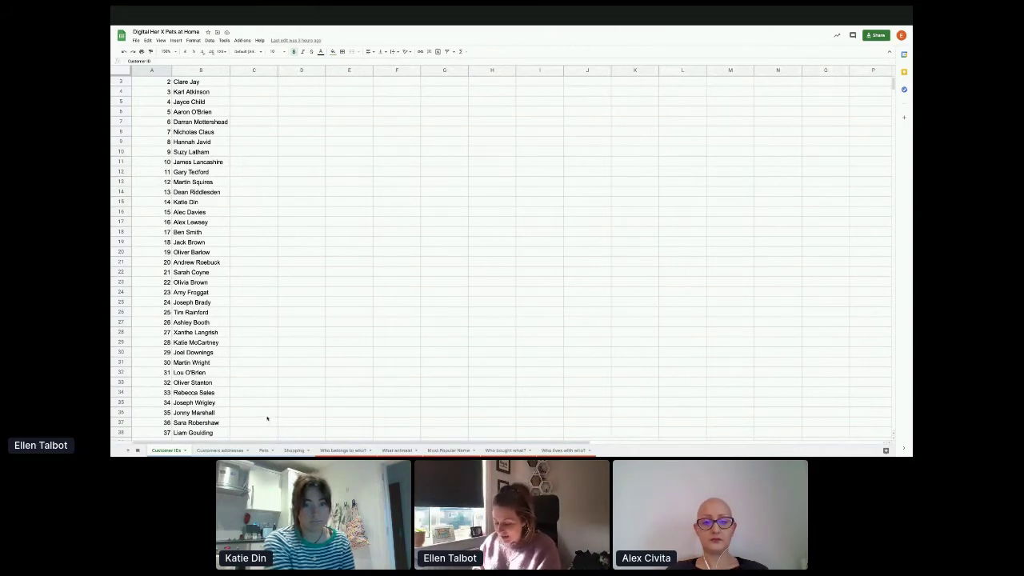
{"action": "scroll", "coordinate": [186, 251], "scroll_direction": "up", "scroll_amount": 2}
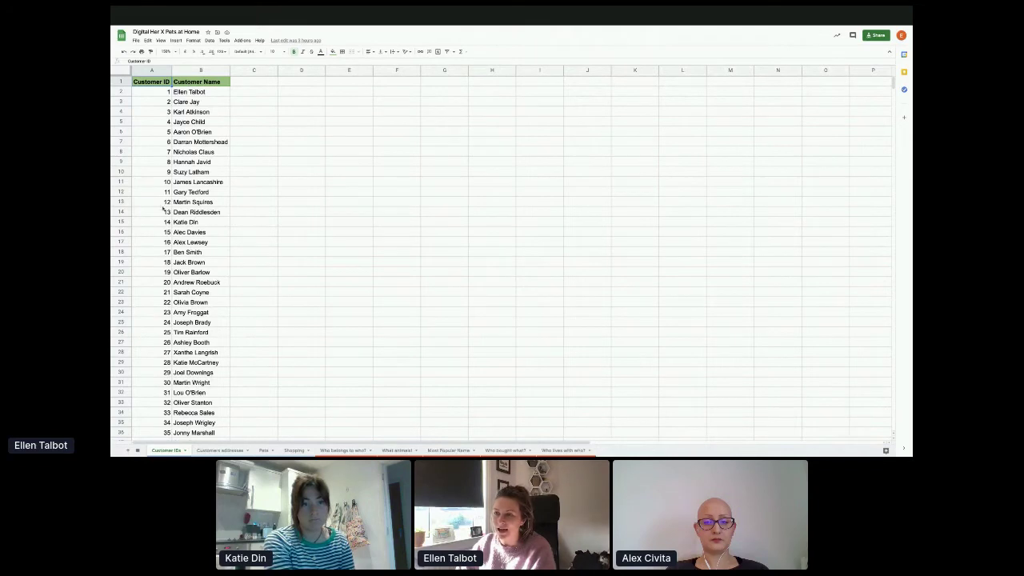
{"action": "left_click", "coordinate": [157, 94]}
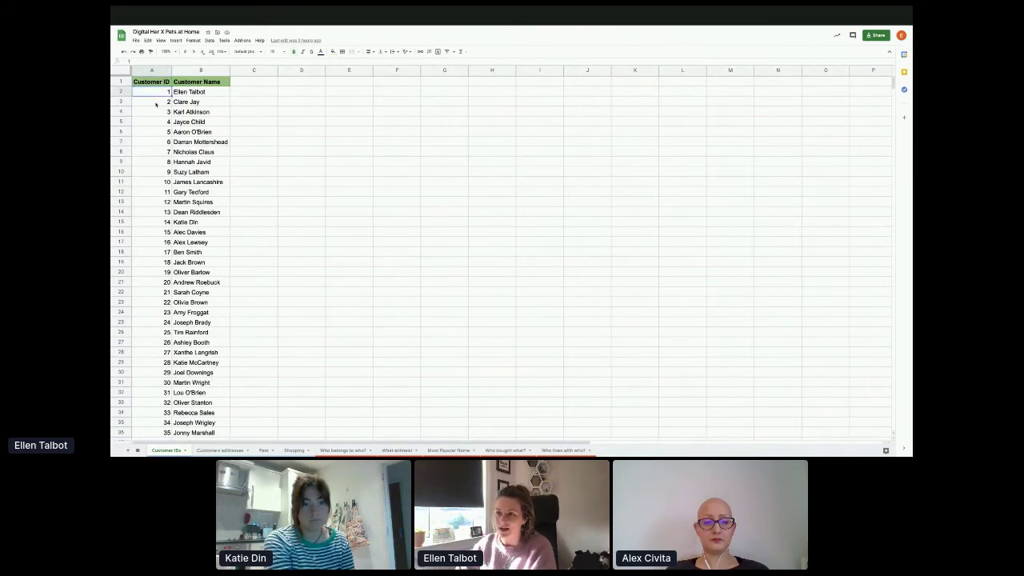
{"action": "left_click", "coordinate": [151, 102]}
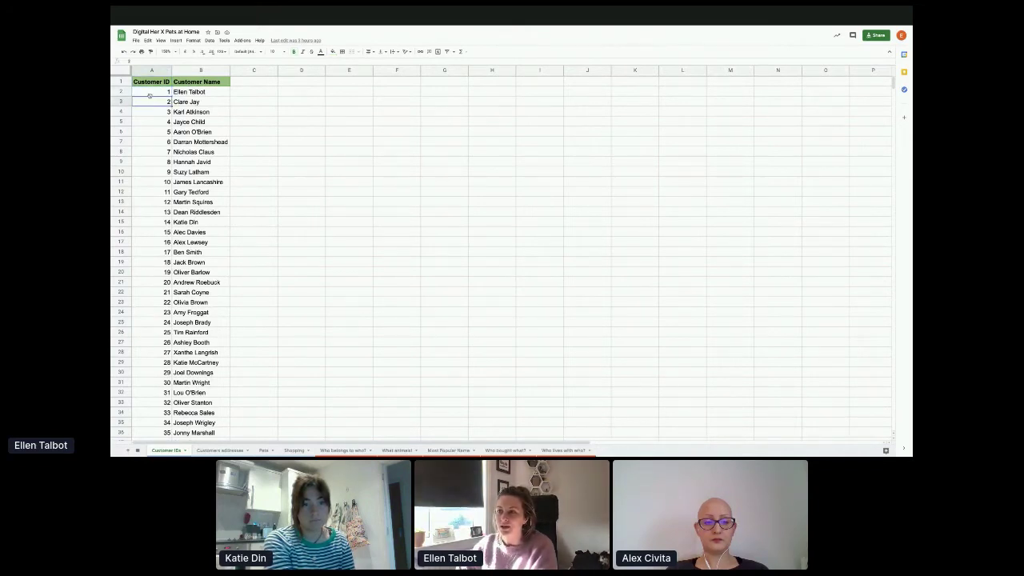
{"action": "left_click", "coordinate": [150, 82]}
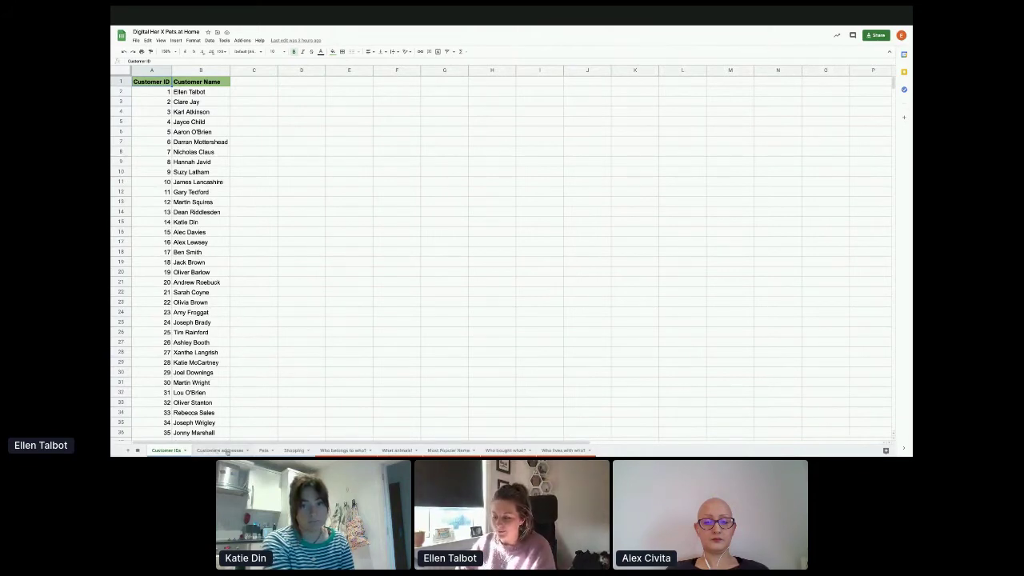
Step: Browse Customer addresses and Pets, noting customer 1's postcode and Pet ID 100, ending on Shopping
{"action": "left_click", "coordinate": [222, 451]}
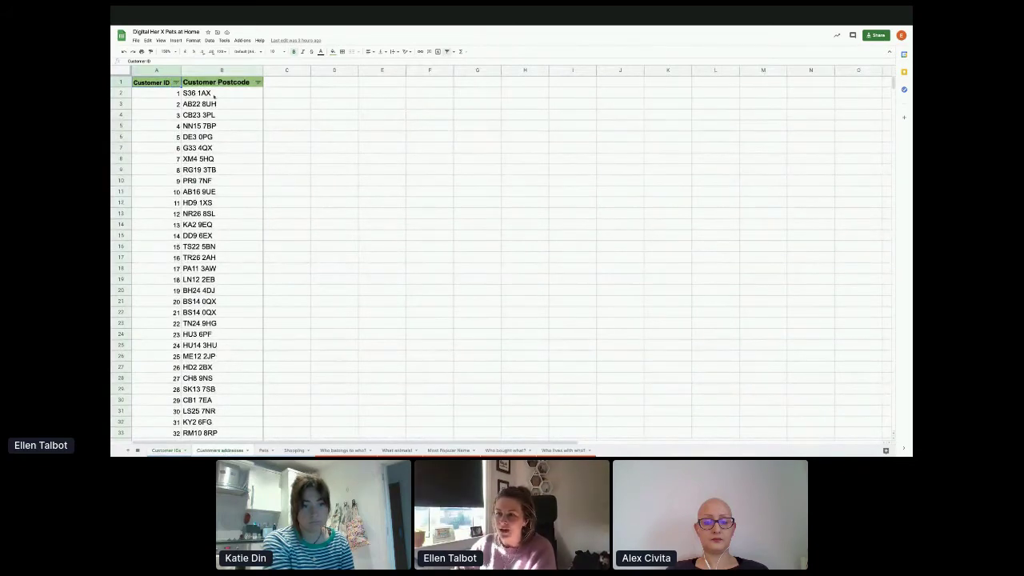
{"action": "left_click", "coordinate": [151, 93]}
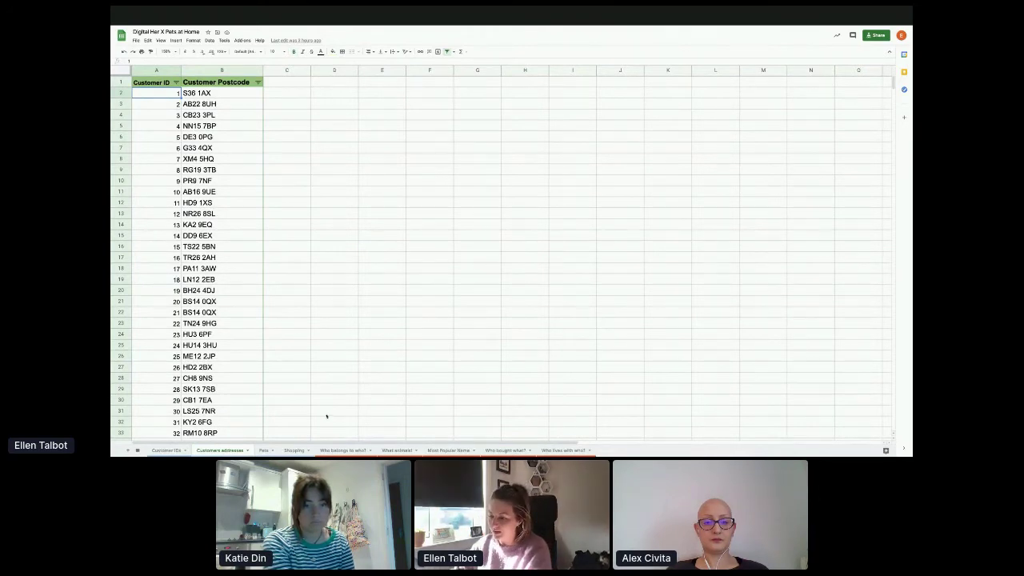
{"action": "left_click", "coordinate": [264, 451]}
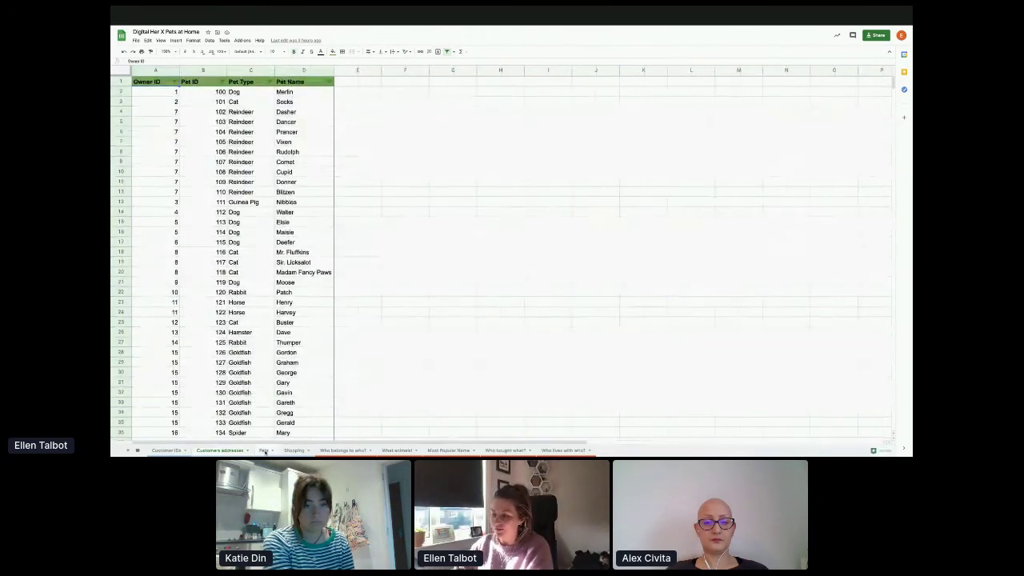
{"action": "left_click", "coordinate": [152, 93]}
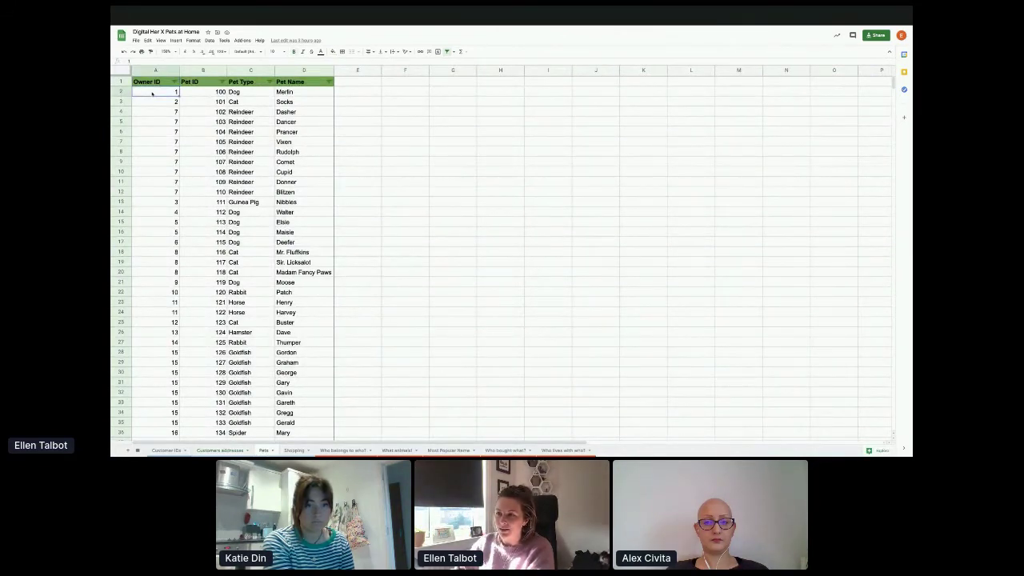
{"action": "left_click", "coordinate": [192, 94]}
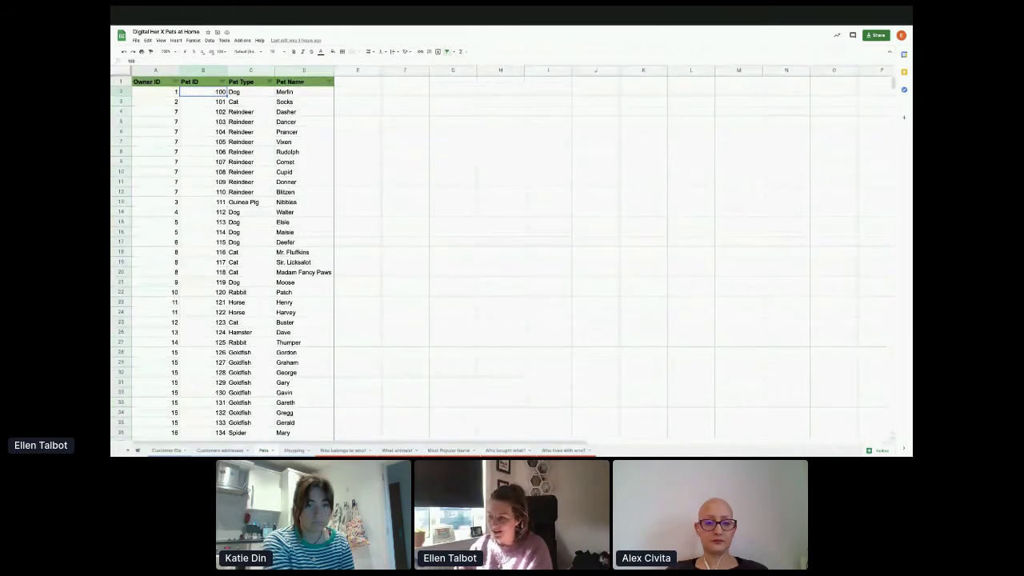
{"action": "left_click", "coordinate": [294, 451]}
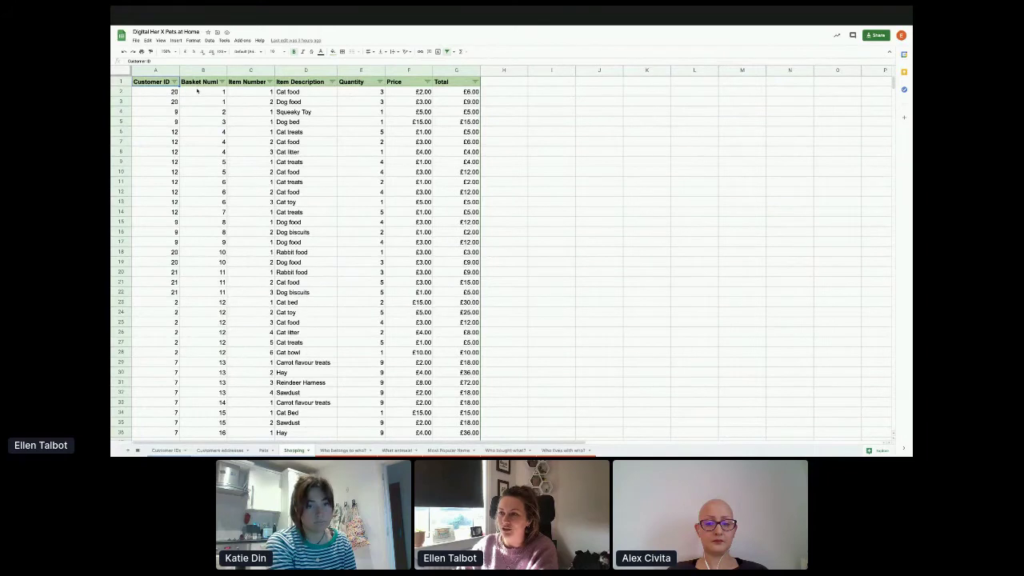
{"action": "left_click_drag", "start_coordinate": [198, 91], "coordinate": [198, 101]}
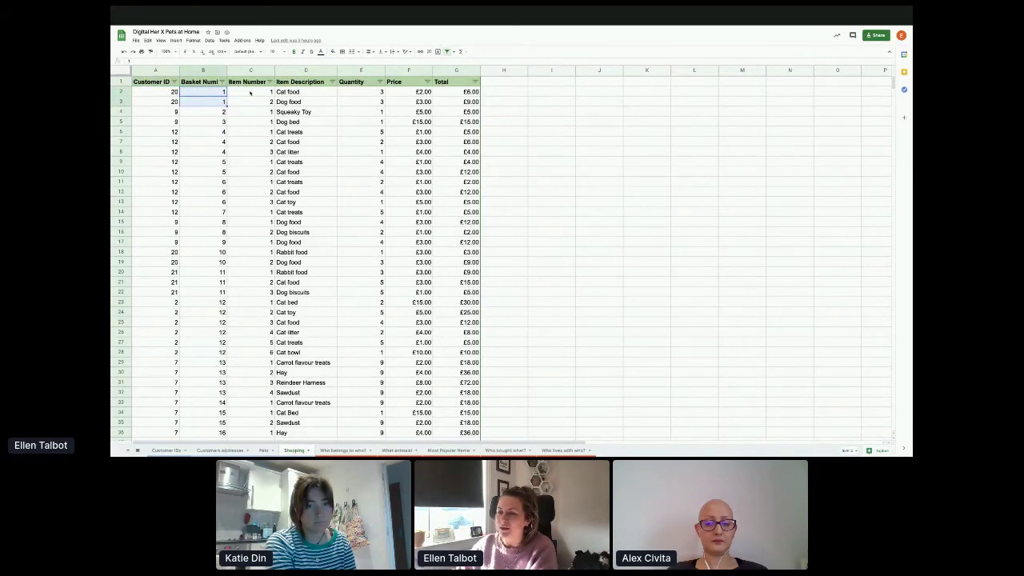
{"action": "left_click_drag", "start_coordinate": [250, 92], "coordinate": [252, 101]}
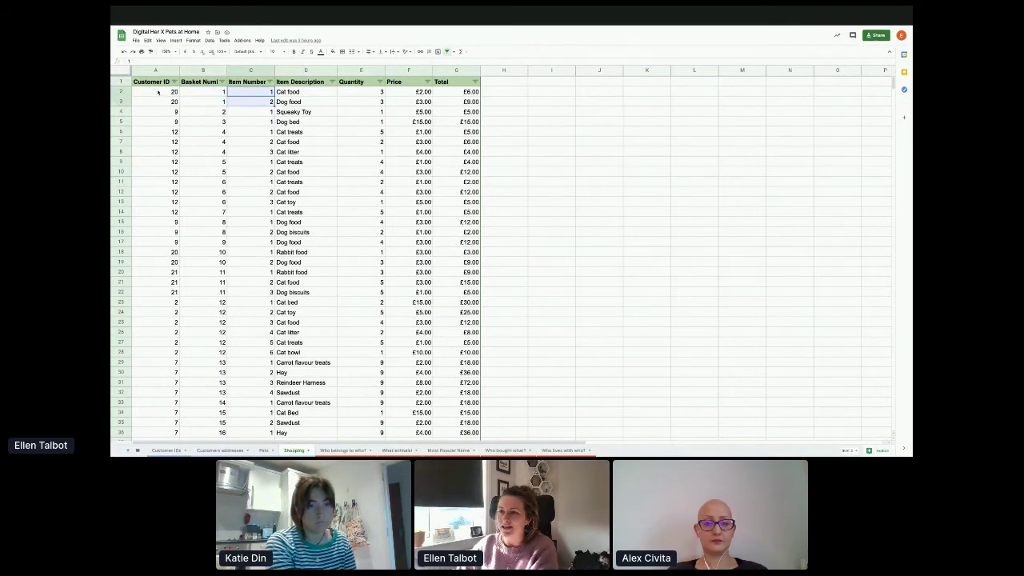
{"action": "mouse_move", "coordinate": [158, 93]}
{"action": "left_mouse_down"}
{"action": "mouse_move", "coordinate": [158, 102]}
{"action": "mouse_move", "coordinate": [308, 100]}
{"action": "left_mouse_up"}
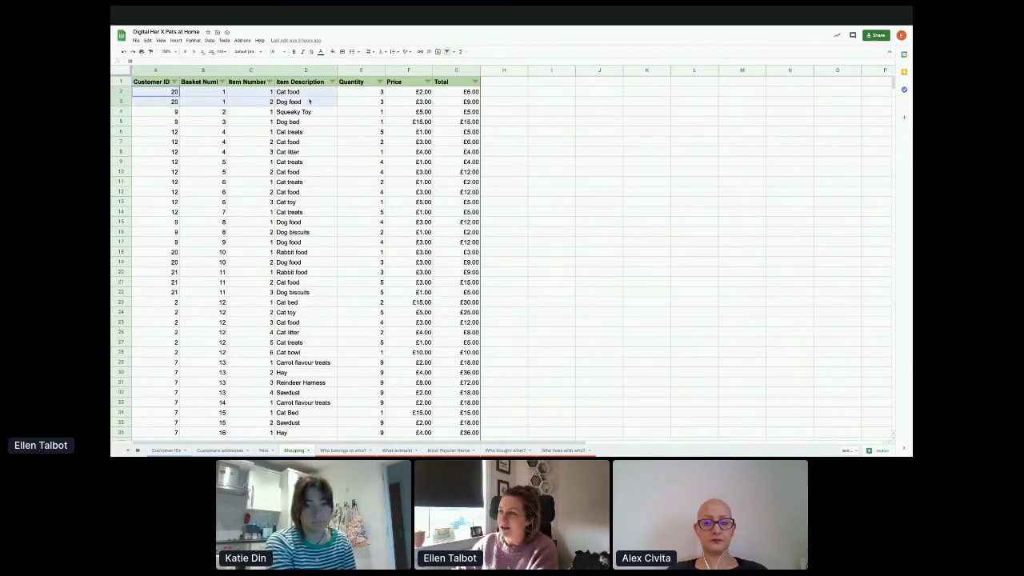
{"action": "left_click_drag", "start_coordinate": [340, 101], "coordinate": [395, 102]}
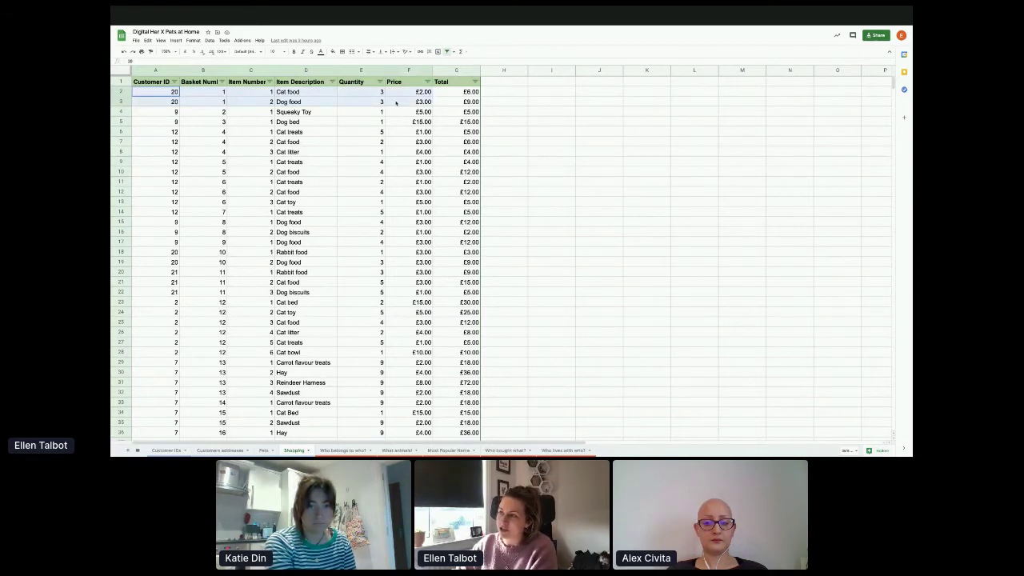
{"action": "left_click_drag", "start_coordinate": [395, 102], "coordinate": [443, 102]}
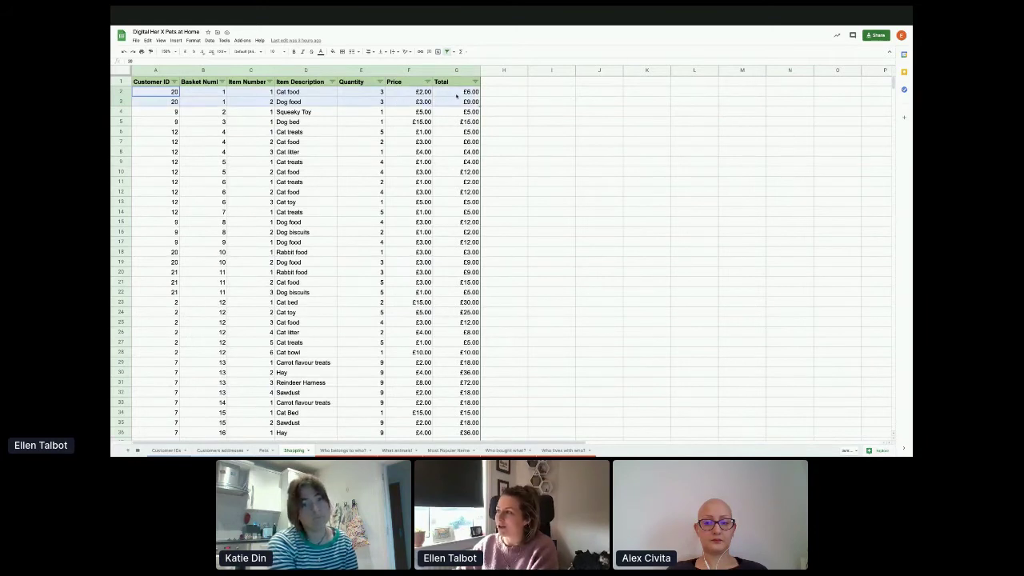
{"action": "left_click", "coordinate": [456, 96]}
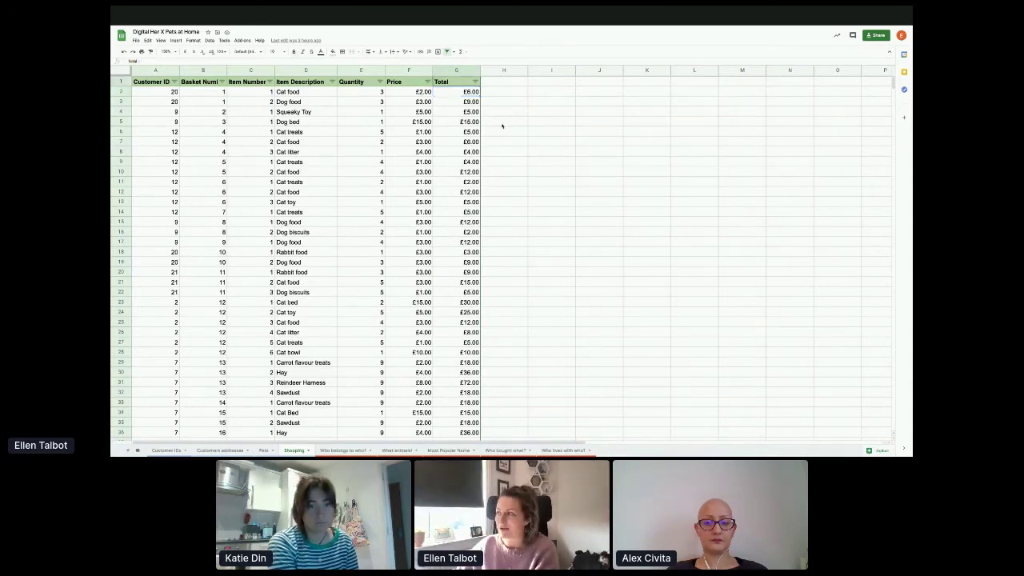
{"action": "key", "text": "Left"}
{"action": "key", "text": "Left"}
{"action": "key", "text": "Left"}
{"action": "key", "text": "Left"}
{"action": "key", "text": "Left"}
{"action": "key", "text": "Left"}
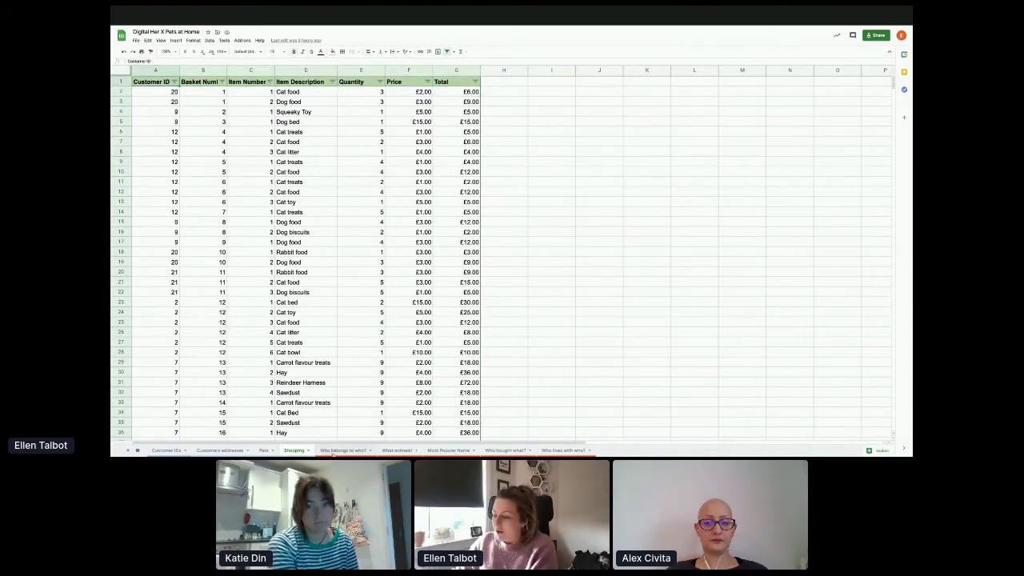
Step: On Who belongs to who?, inspect E2's formula =VLOOKUP(A2,'Customer IDs'!A$2:B$52,2)
{"action": "left_click", "coordinate": [335, 452]}
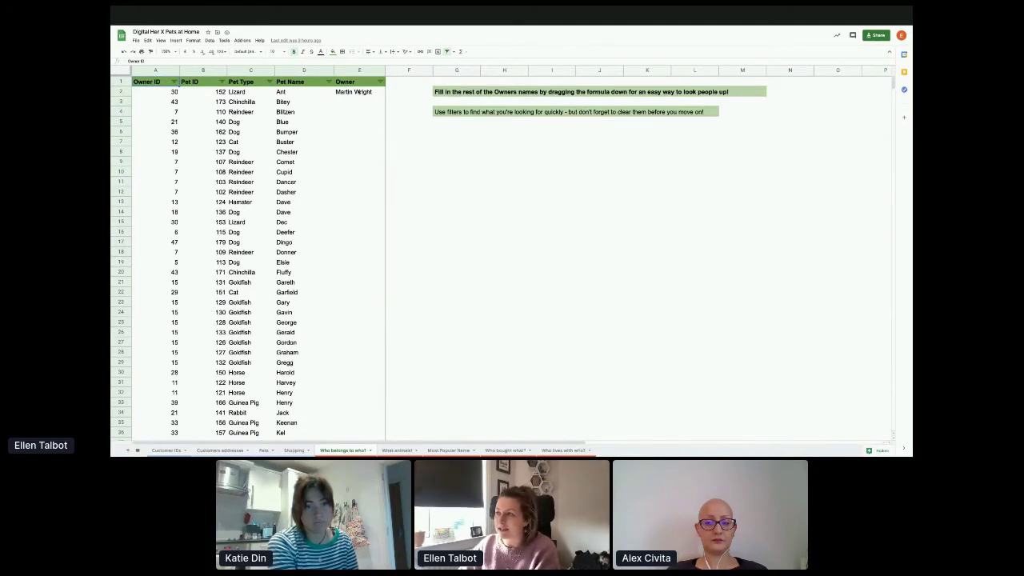
{"action": "left_click", "coordinate": [356, 93]}
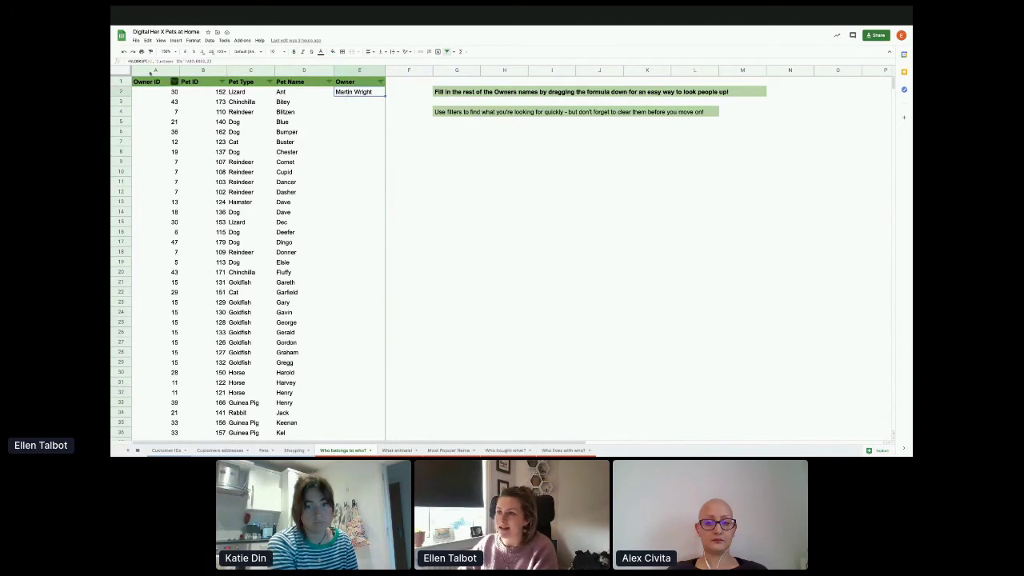
{"action": "left_click_drag", "start_coordinate": [206, 61], "coordinate": [126, 61]}
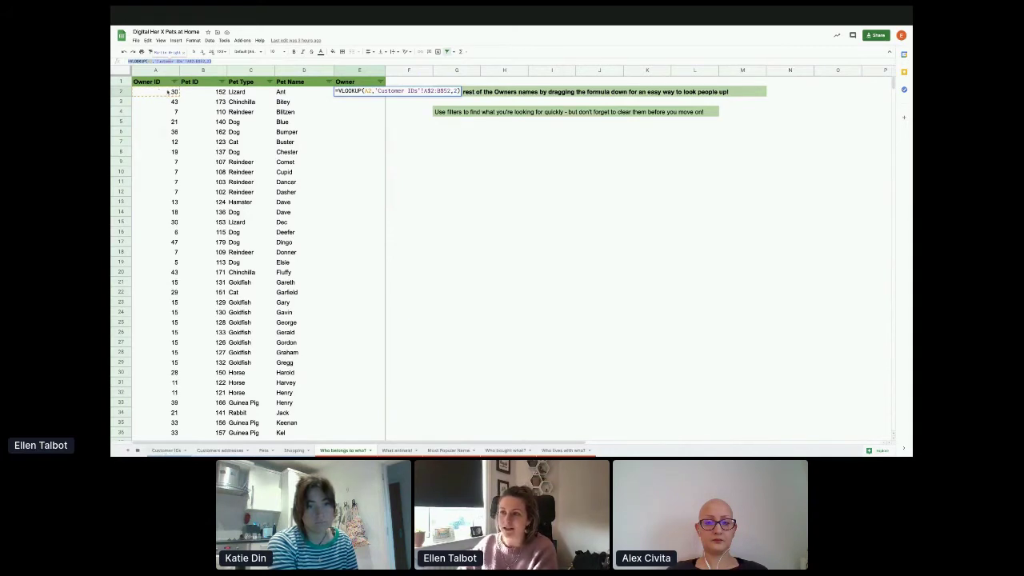
{"action": "left_click", "coordinate": [360, 121]}
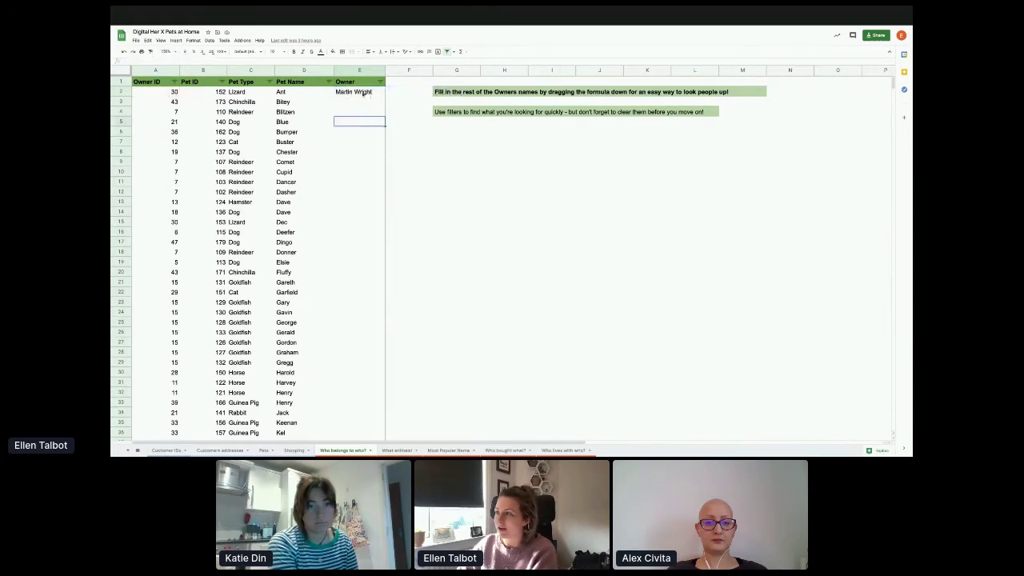
{"action": "left_click", "coordinate": [365, 94]}
{"action": "left_click_drag", "start_coordinate": [384, 95], "coordinate": [366, 436]}
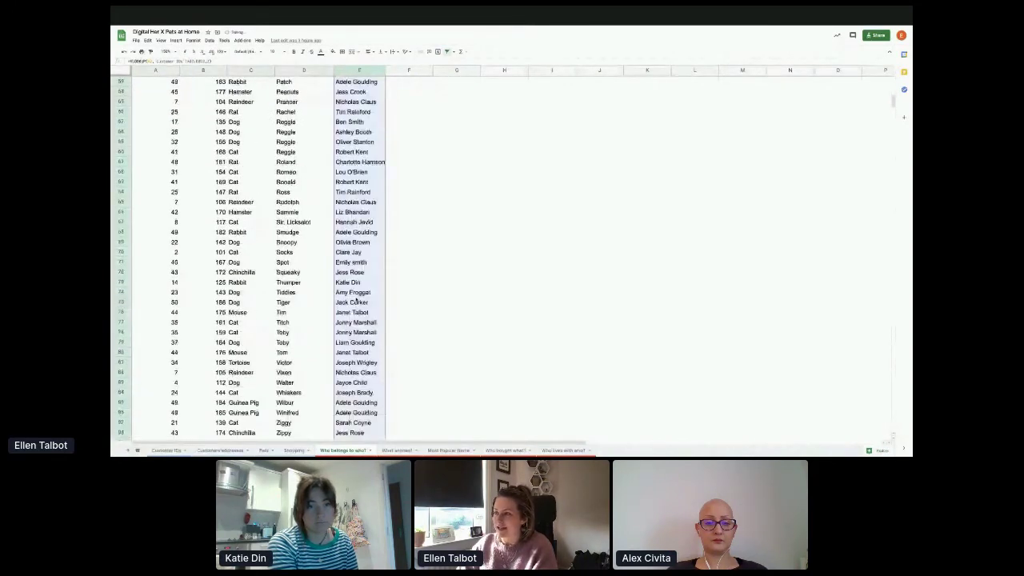
{"action": "scroll", "coordinate": [353, 302], "scroll_direction": "up", "scroll_amount": 19}
{"action": "key", "text": "Right"}
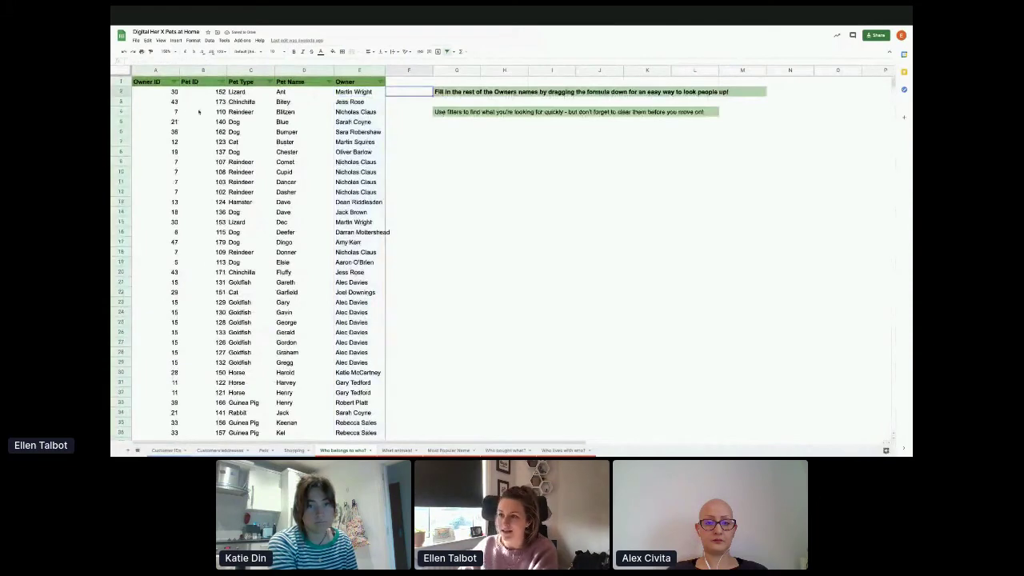
Step: Cross-check customer ID 3 in Customer IDs against owner 3's pet Nibbles in Pets
{"action": "left_click", "coordinate": [168, 450]}
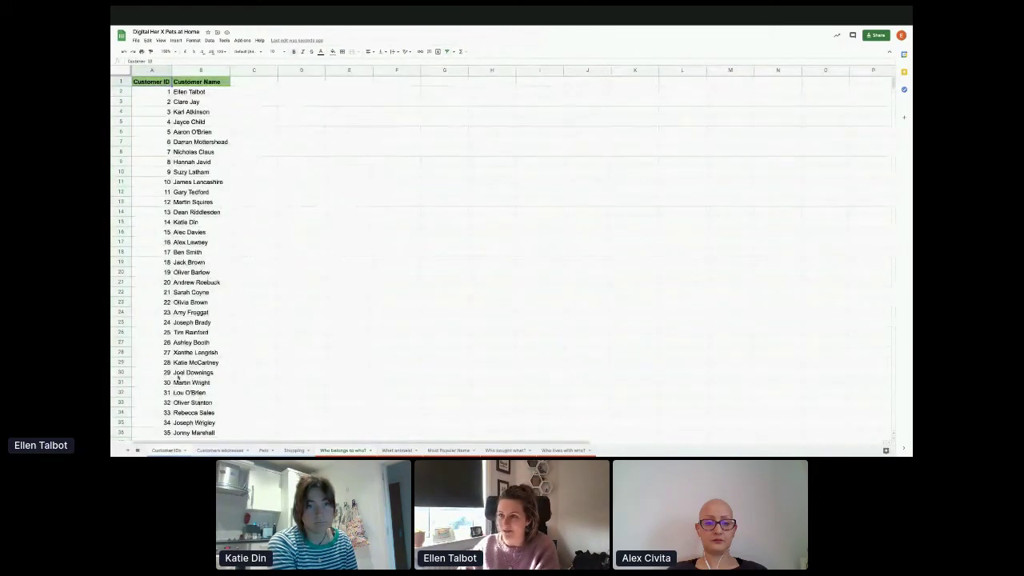
{"action": "left_click", "coordinate": [160, 115]}
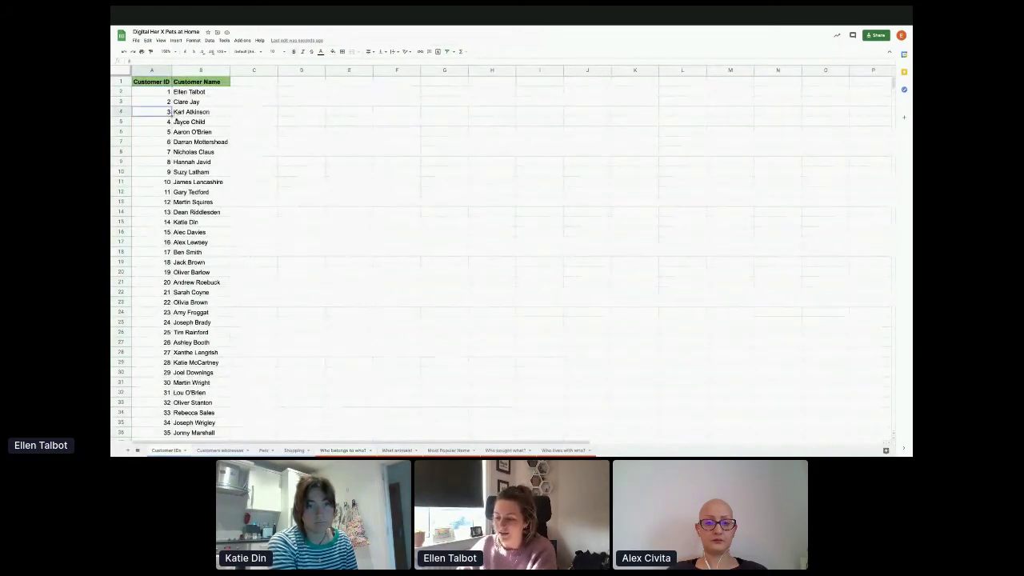
{"action": "left_click", "coordinate": [263, 451]}
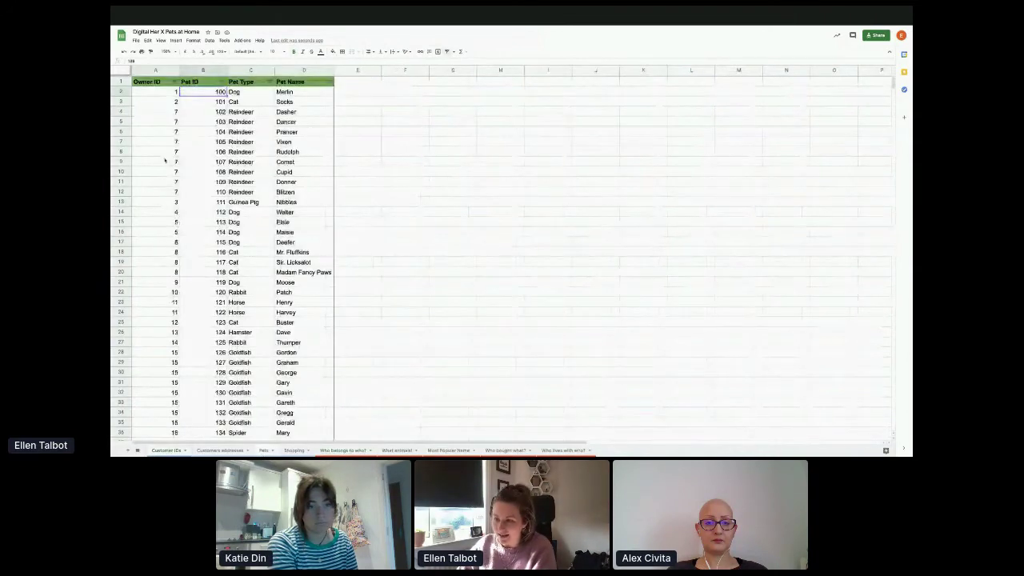
{"action": "left_click", "coordinate": [164, 204]}
{"action": "left_click", "coordinate": [296, 204]}
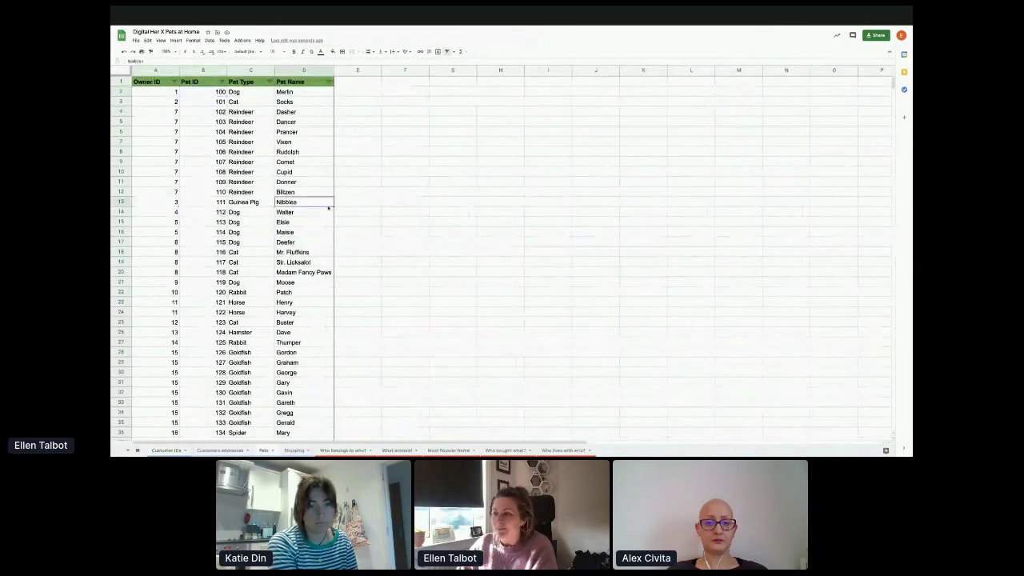
Step: Check the owner lookup for pet Merlin on Who belongs to who?, then open What animals?
{"action": "left_click", "coordinate": [342, 452]}
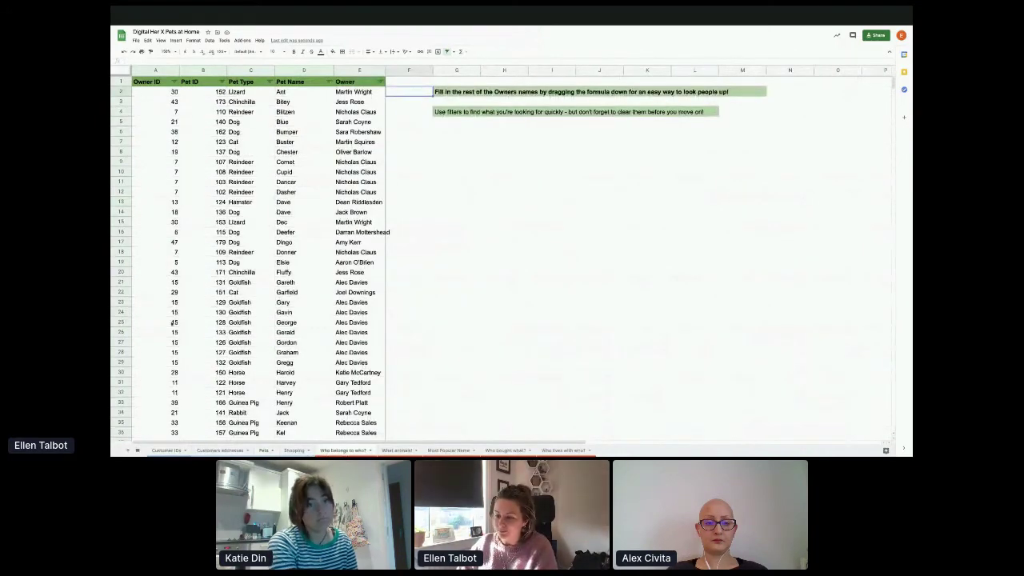
{"action": "scroll", "coordinate": [172, 322], "scroll_direction": "down", "scroll_amount": 1}
{"action": "scroll", "coordinate": [172, 323], "scroll_direction": "down", "scroll_amount": 5}
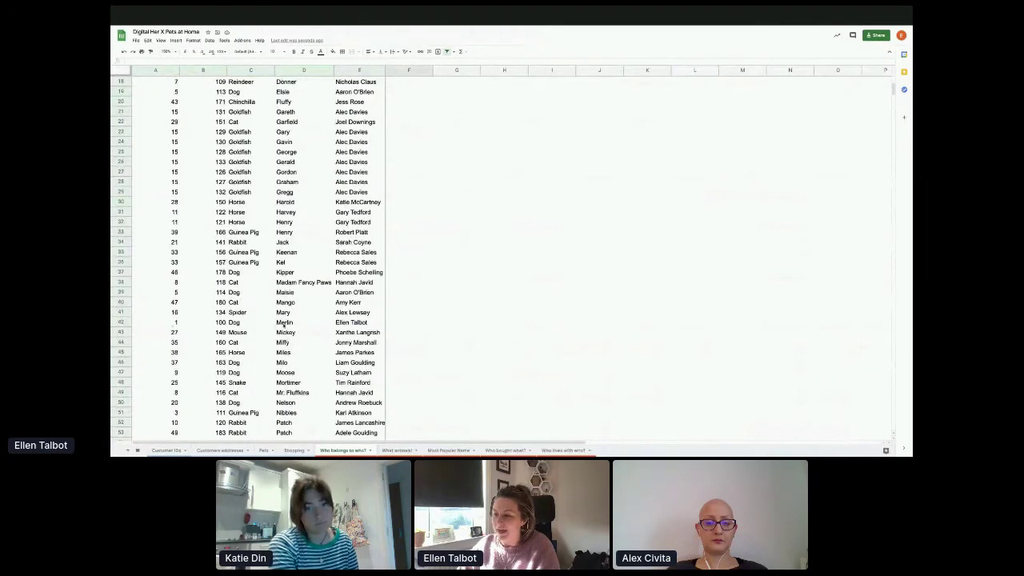
{"action": "left_click", "coordinate": [344, 323]}
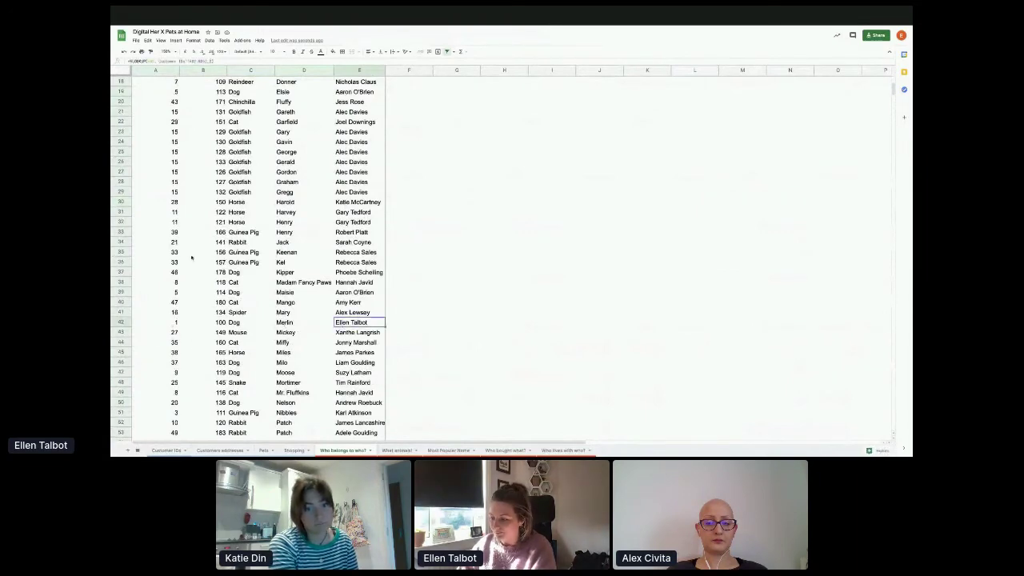
{"action": "scroll", "coordinate": [192, 257], "scroll_direction": "up", "scroll_amount": 6}
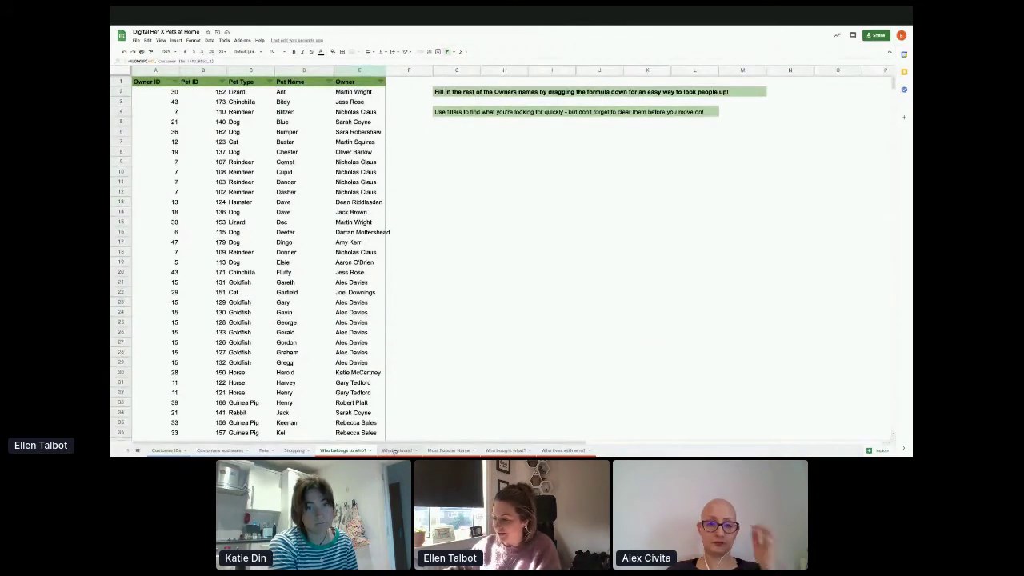
{"action": "left_click", "coordinate": [396, 451]}
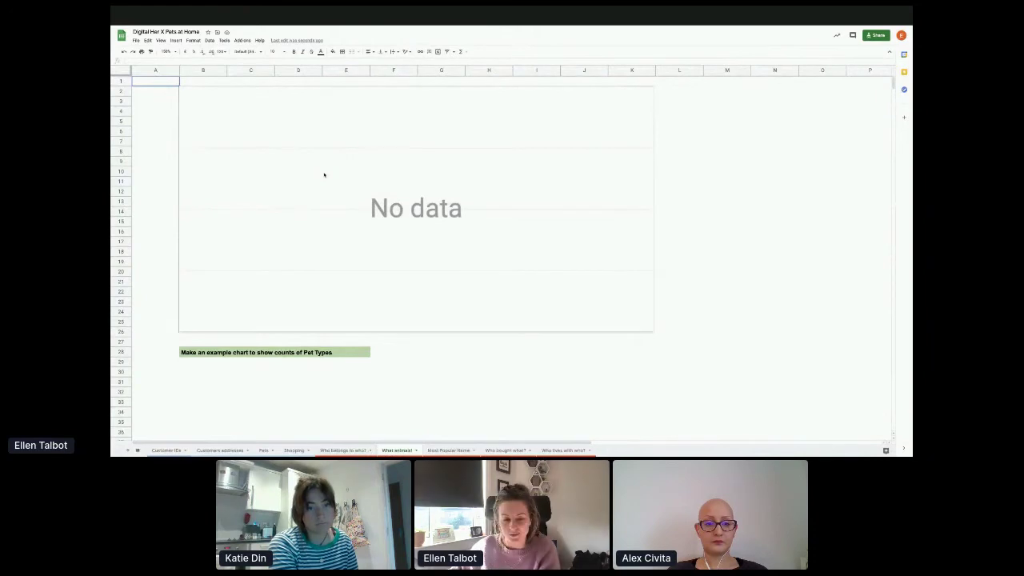
Step: In the empty chart's editor, check the data range and set Pet Type as the X-axis
{"action": "double_click", "coordinate": [362, 215]}
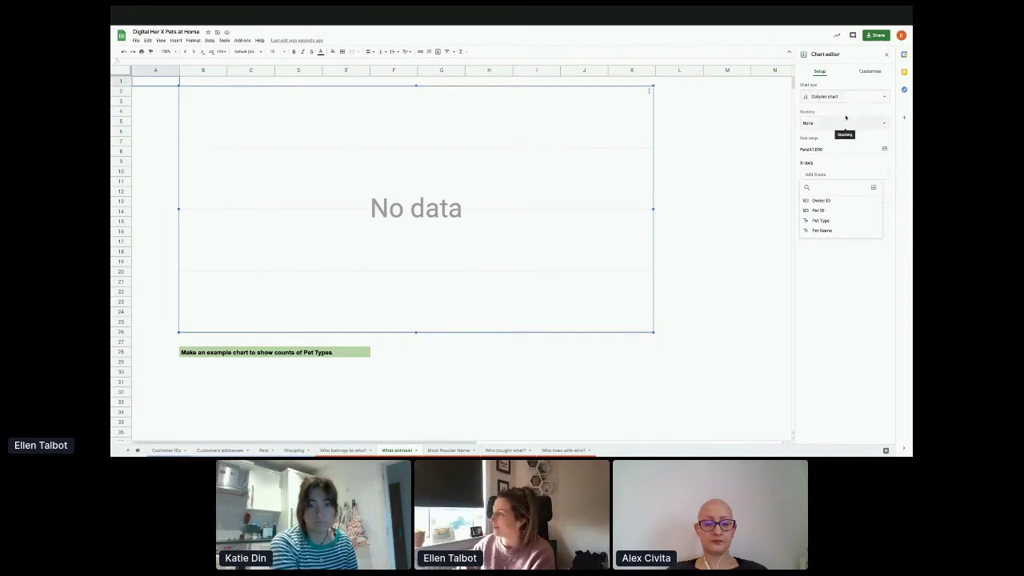
{"action": "left_click", "coordinate": [833, 149]}
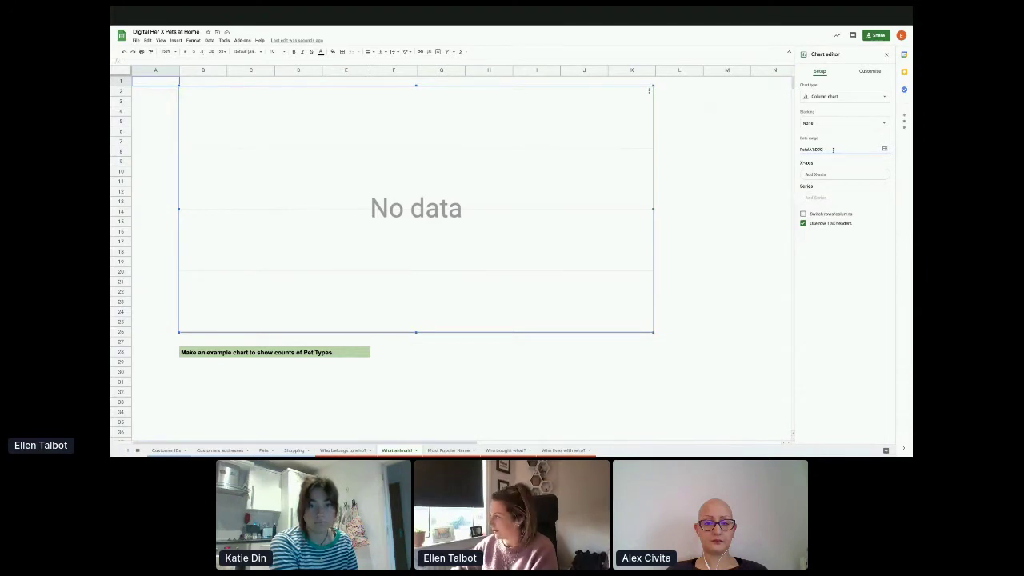
{"action": "left_click_drag", "start_coordinate": [833, 149], "coordinate": [798, 149]}
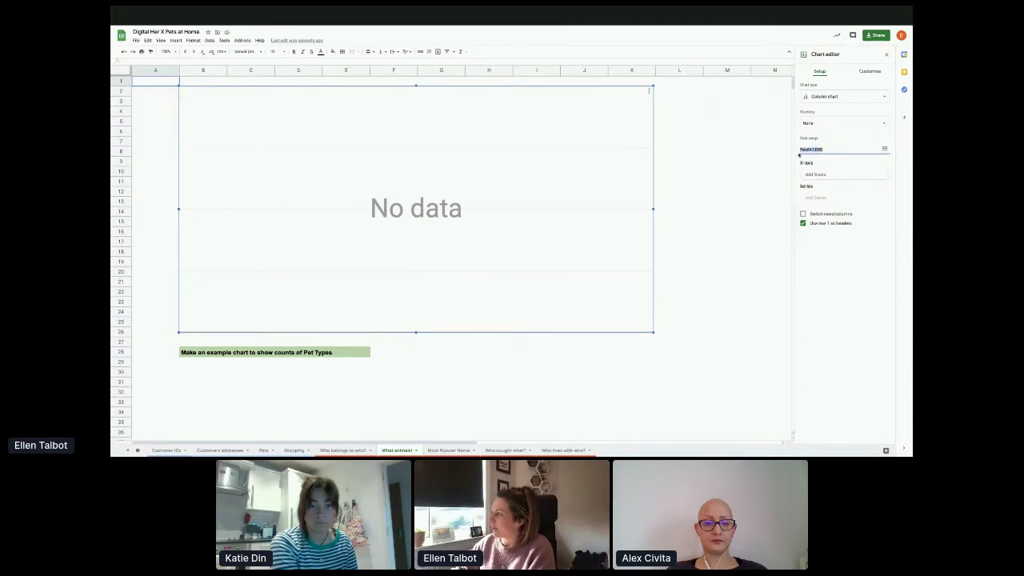
{"action": "left_click", "coordinate": [863, 149]}
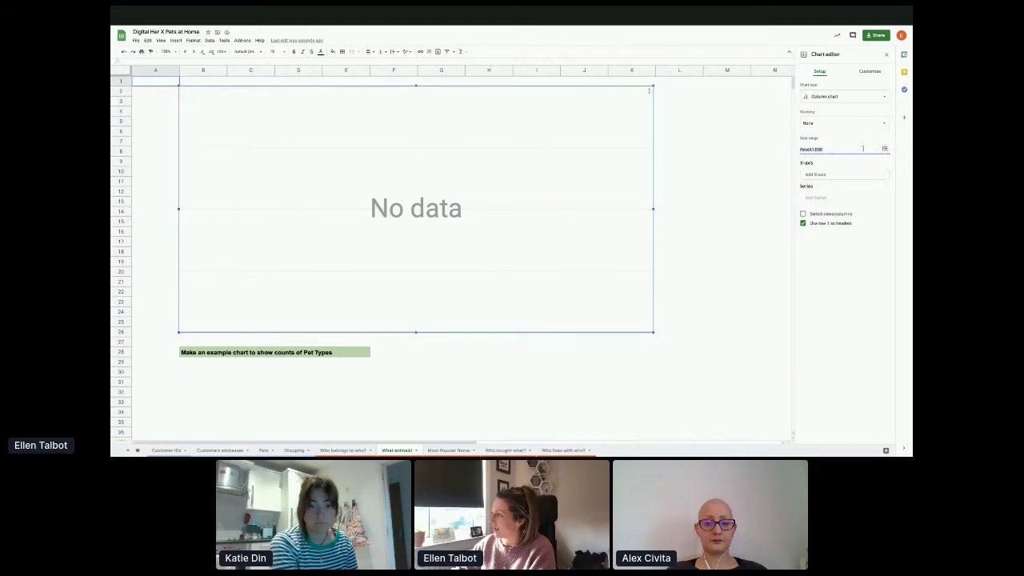
{"action": "left_click", "coordinate": [816, 174]}
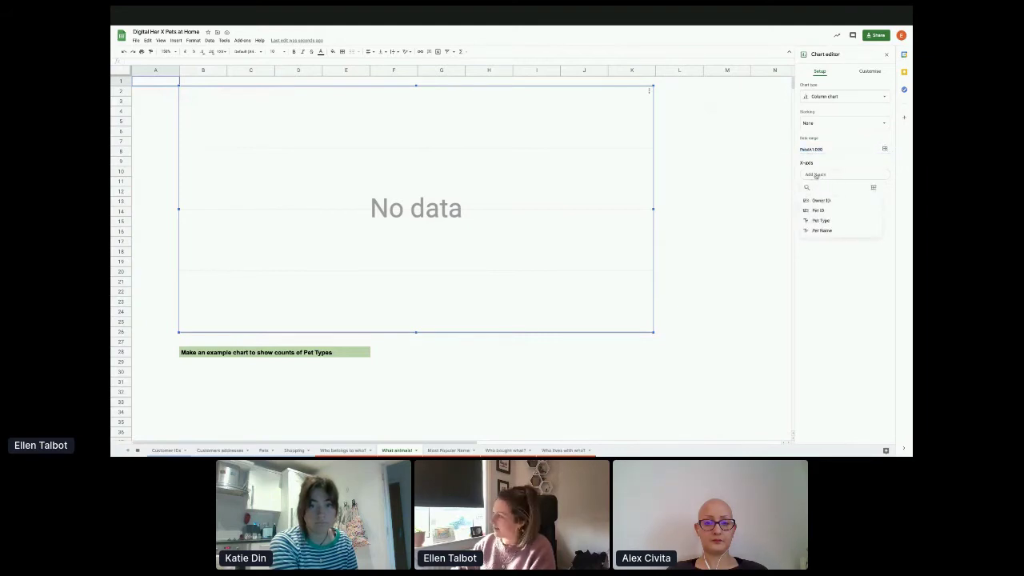
{"action": "left_click", "coordinate": [815, 222]}
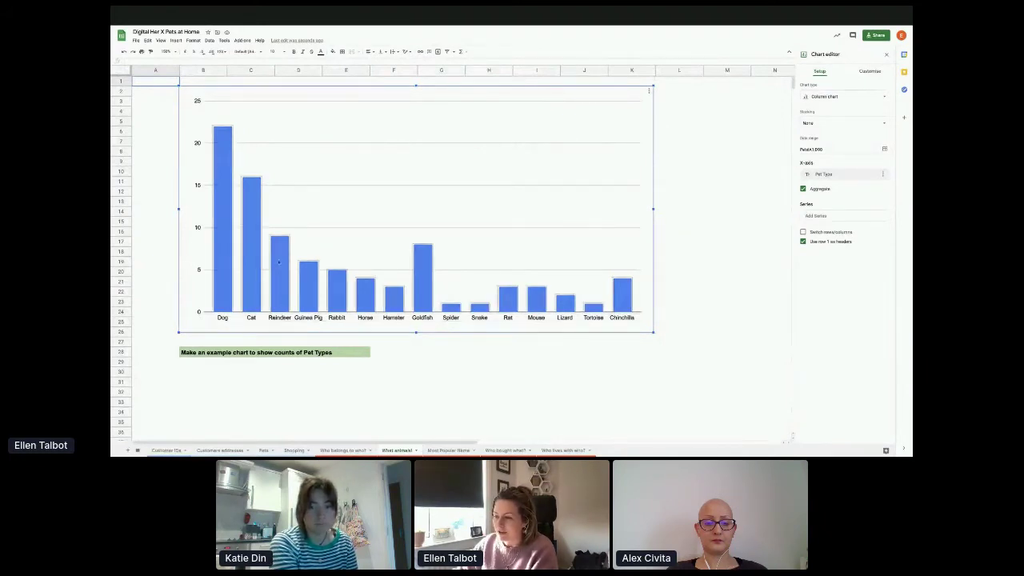
Step: Glance at the pet-type bars' formatting options, then deselect the finished Pet Type column chart
{"action": "left_click", "coordinate": [279, 275]}
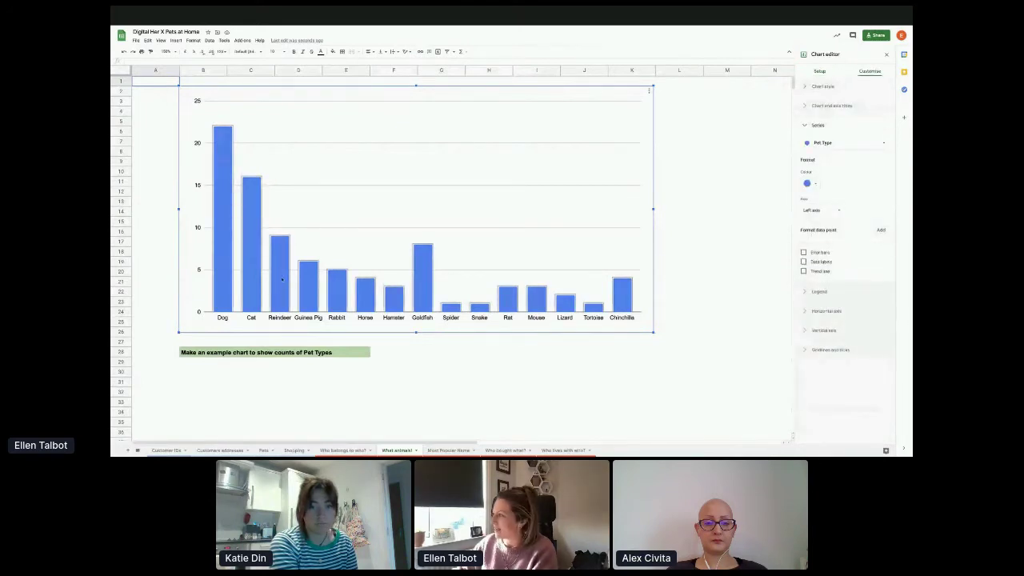
{"action": "left_click", "coordinate": [276, 336]}
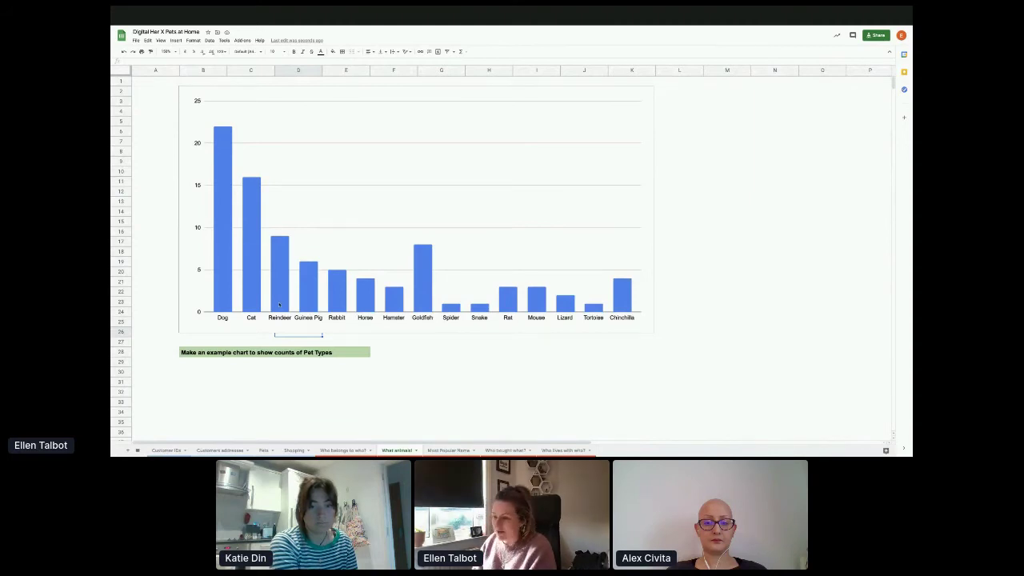
Step: Filter the Pets sheet's Pet Type column to show only Reindeer
{"action": "mouse_move", "coordinate": [512, 455]}
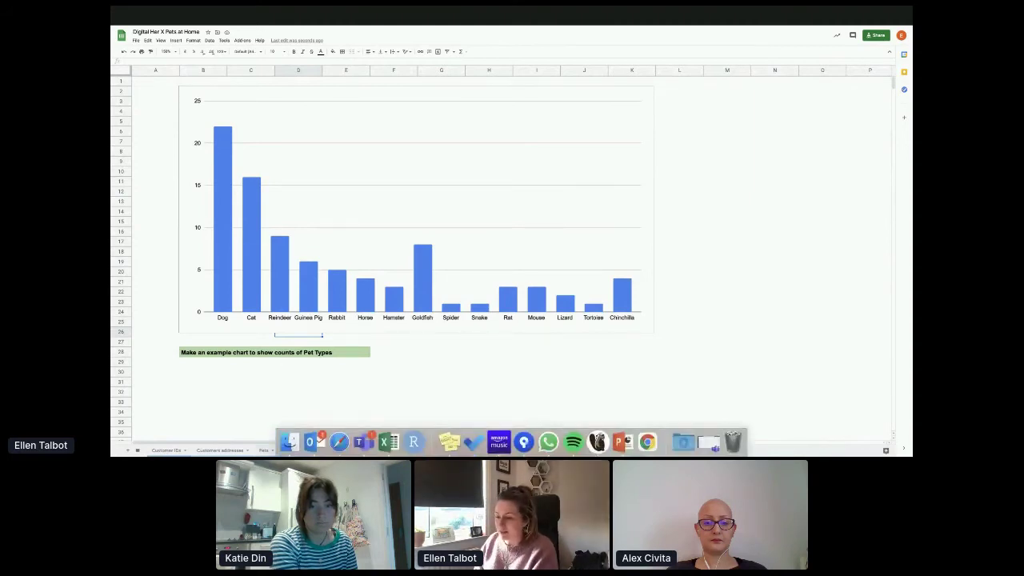
{"action": "left_click", "coordinate": [264, 450]}
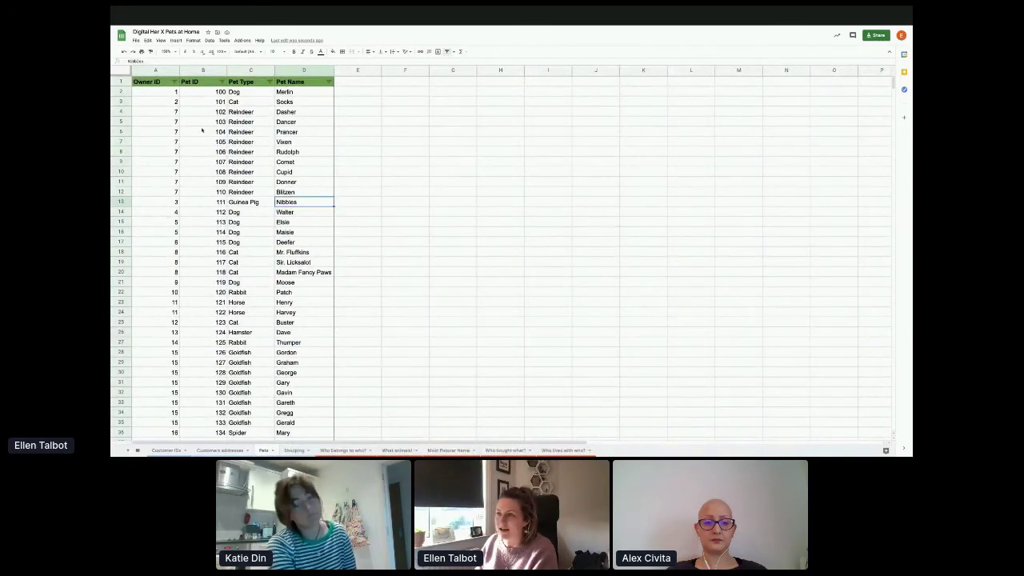
{"action": "left_click", "coordinate": [269, 82]}
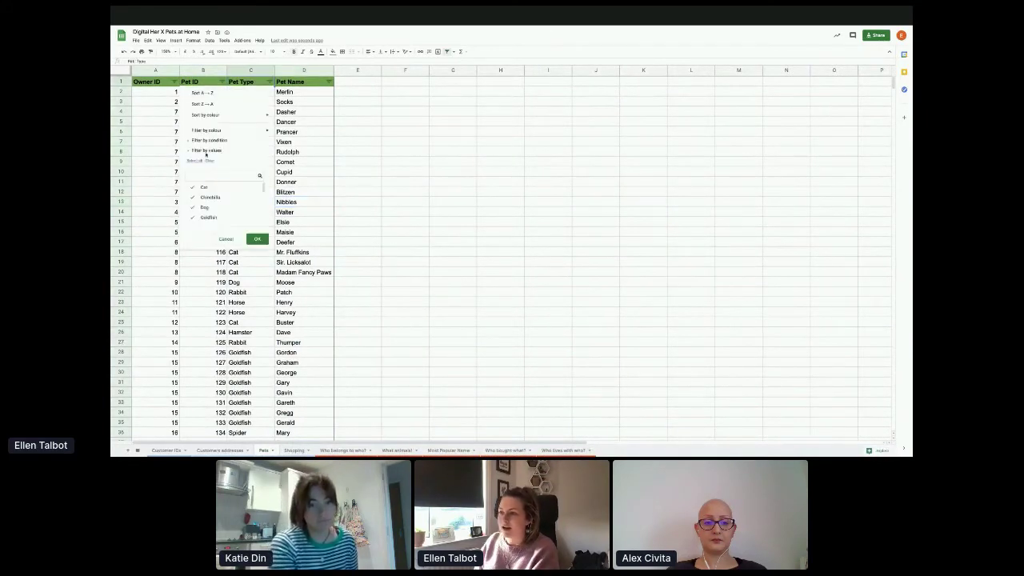
{"action": "left_click", "coordinate": [210, 161]}
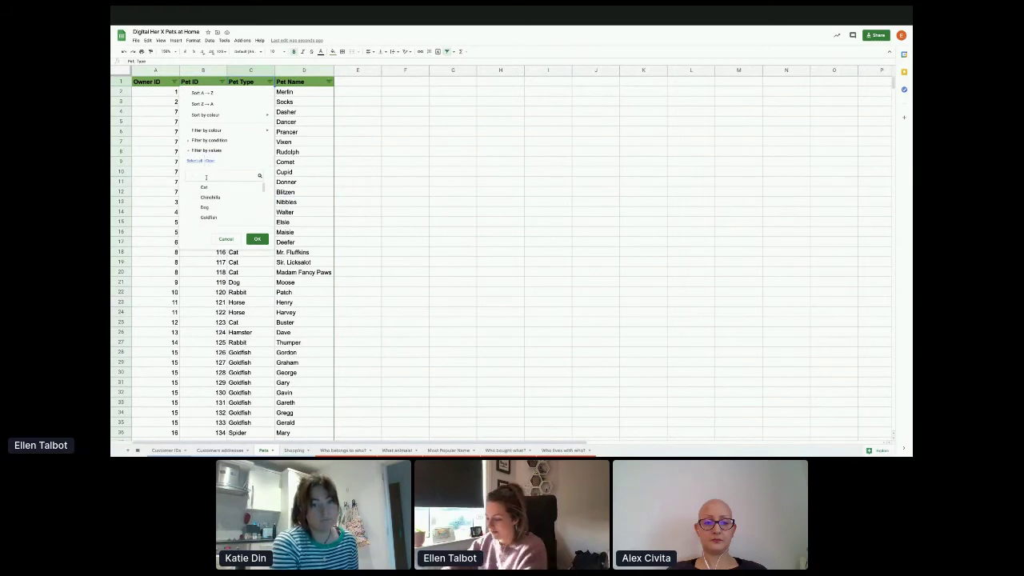
{"action": "left_click", "coordinate": [207, 177]}
{"action": "type", "text": "re"}
{"action": "left_click", "coordinate": [208, 187]}
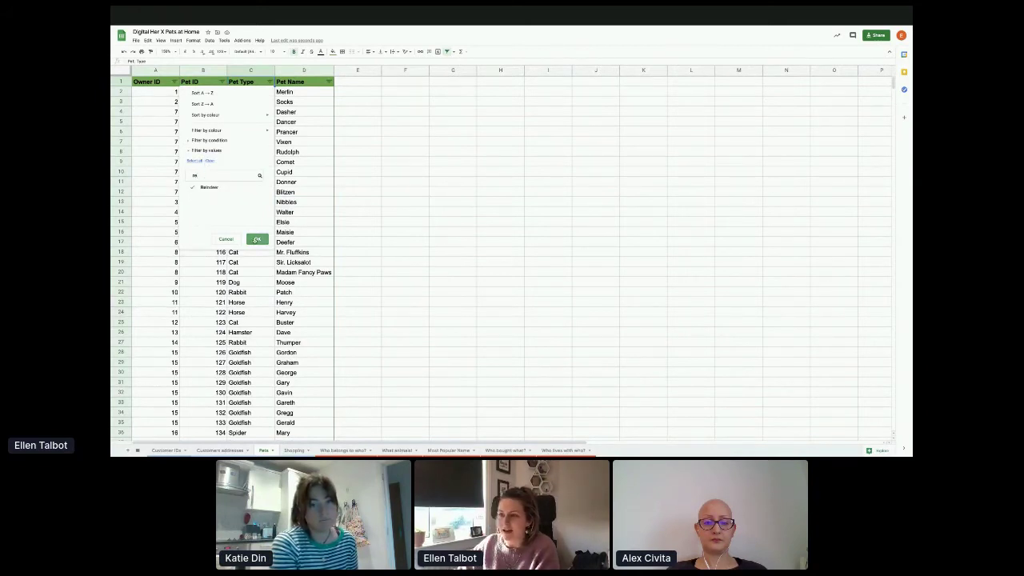
{"action": "left_click", "coordinate": [257, 239]}
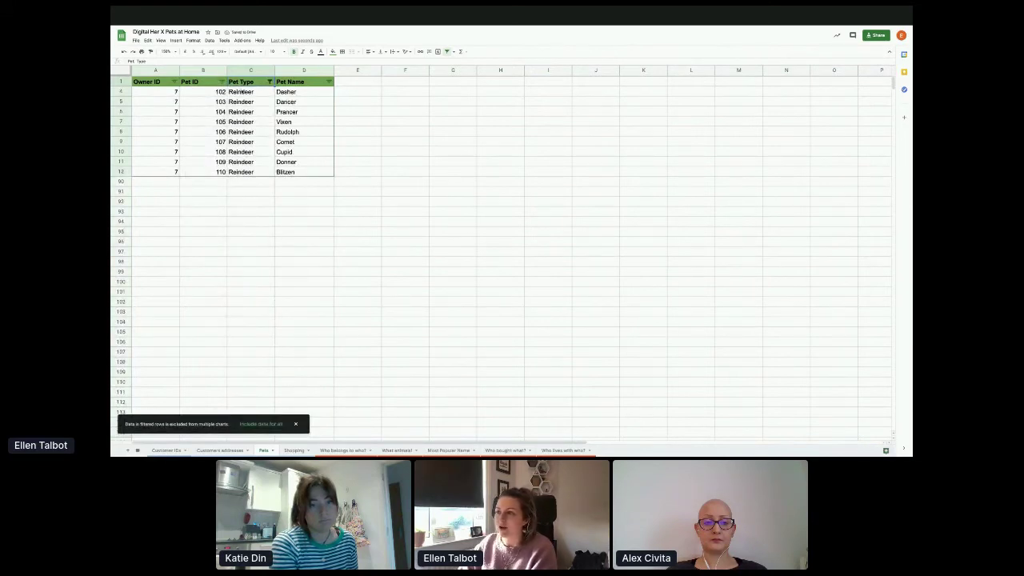
Step: Select the reindeer names and their owner IDs to confirm they share one owner
{"action": "left_click_drag", "start_coordinate": [284, 93], "coordinate": [286, 172]}
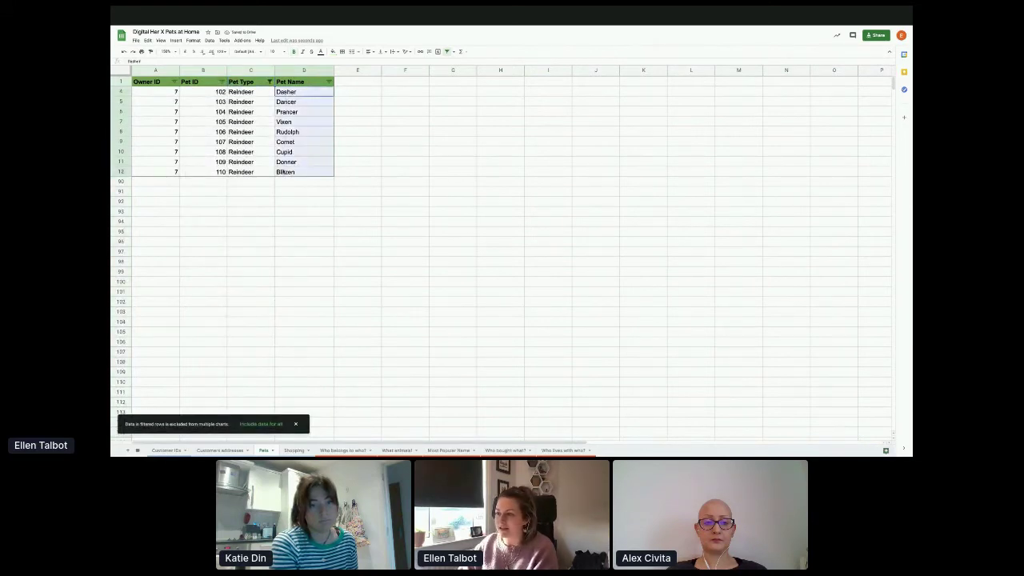
{"action": "left_click", "coordinate": [158, 95]}
{"action": "left_click_drag", "start_coordinate": [157, 96], "coordinate": [159, 171]}
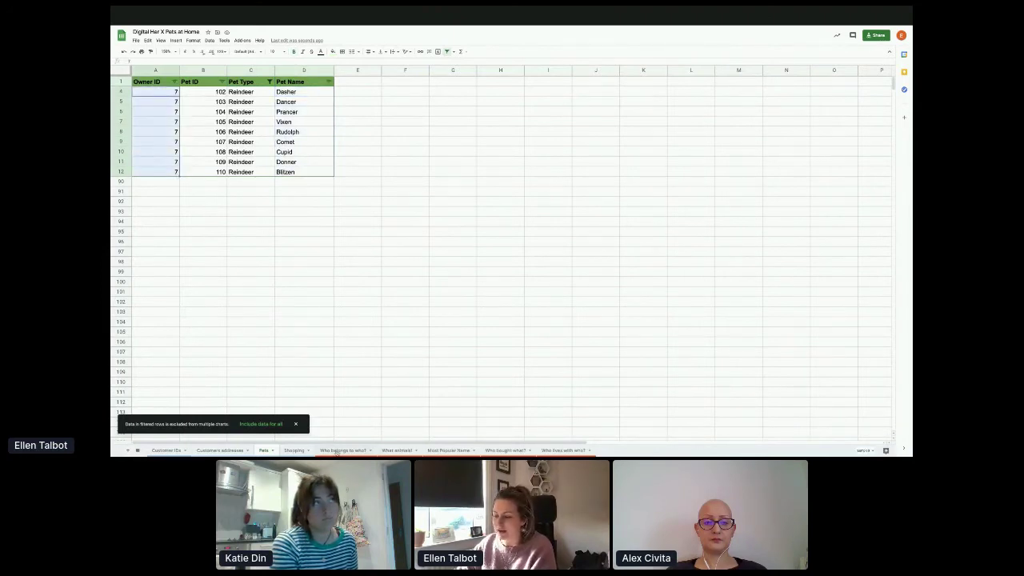
{"action": "left_click", "coordinate": [337, 451]}
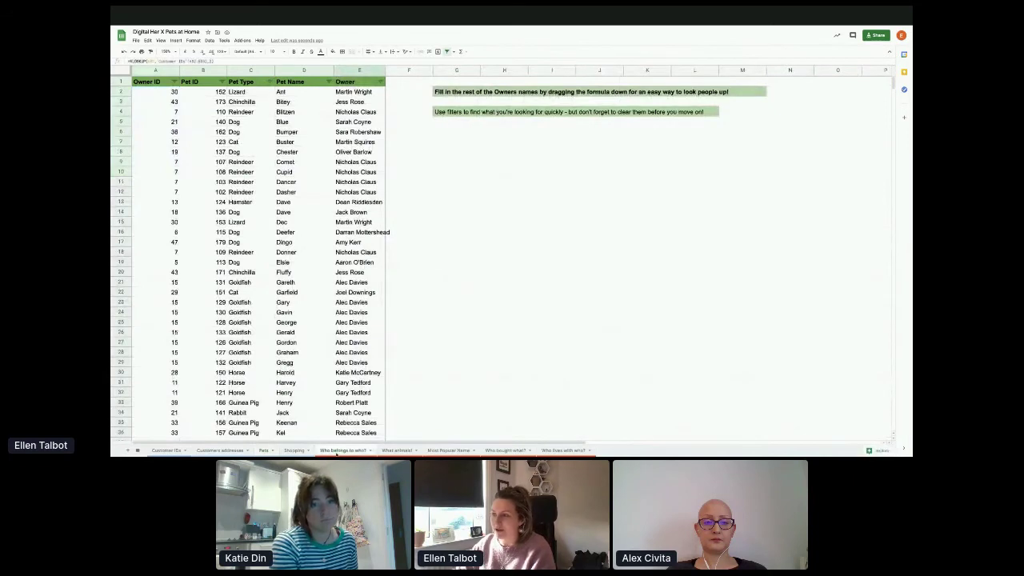
Step: Filter the Who belongs to who? sheet's Pet Type column to Reindeer
{"action": "left_click", "coordinate": [269, 82]}
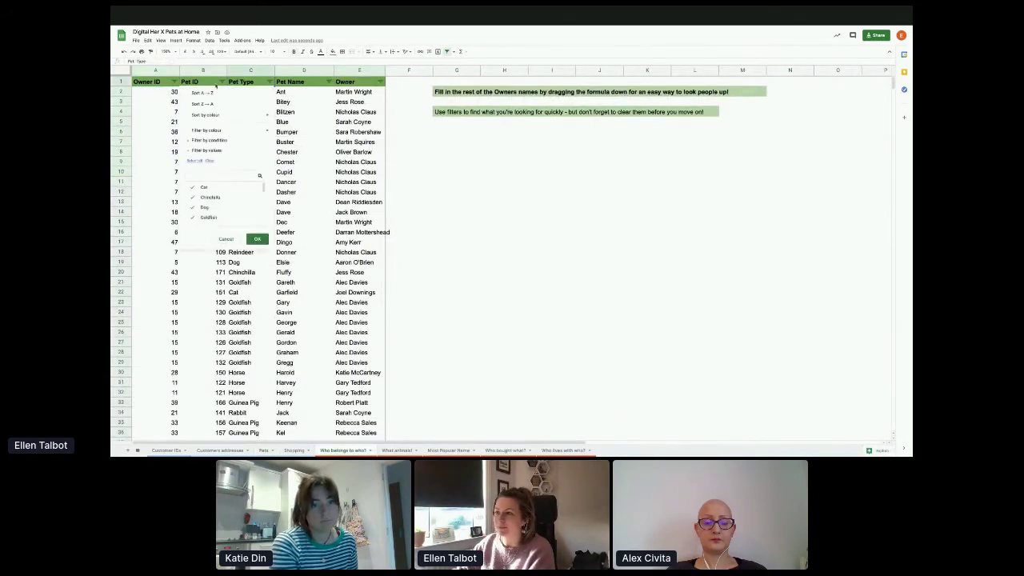
{"action": "left_click", "coordinate": [201, 175]}
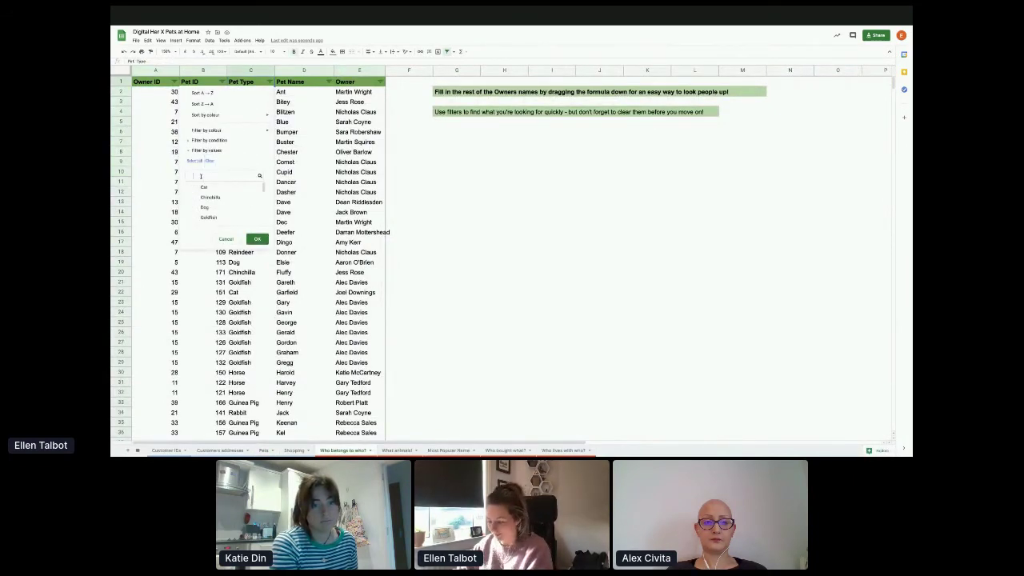
{"action": "type", "text": "re"}
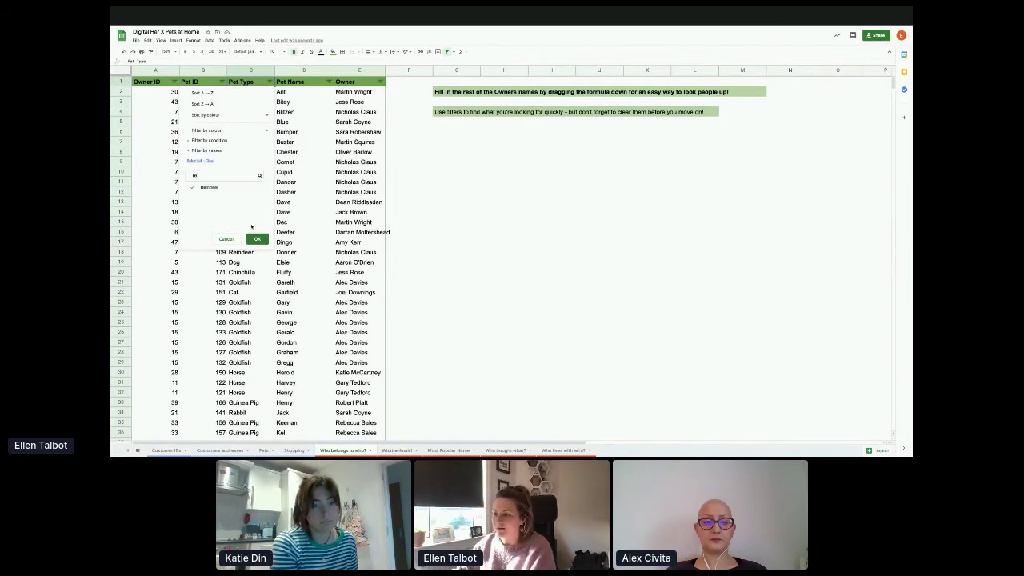
{"action": "left_click", "coordinate": [253, 240]}
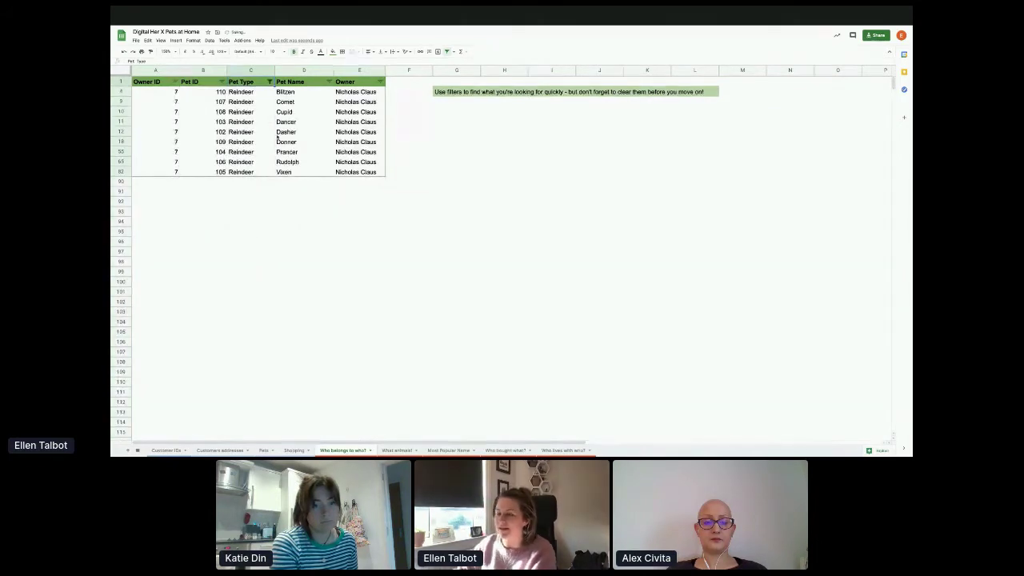
Step: Select the reindeer rows' names, owners, owner IDs and pet IDs to compare them
{"action": "left_click", "coordinate": [324, 92]}
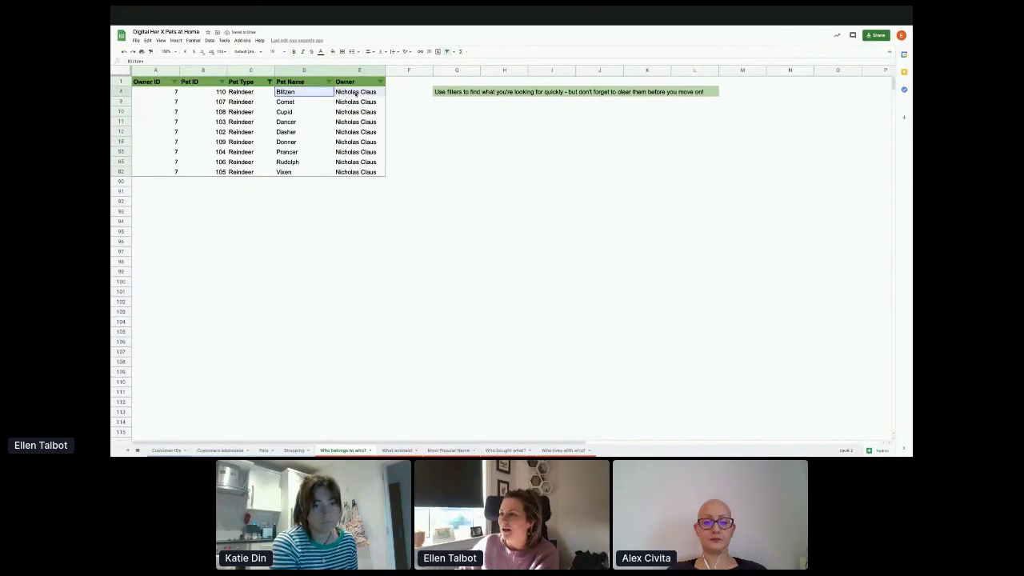
{"action": "left_click_drag", "start_coordinate": [344, 94], "coordinate": [361, 173]}
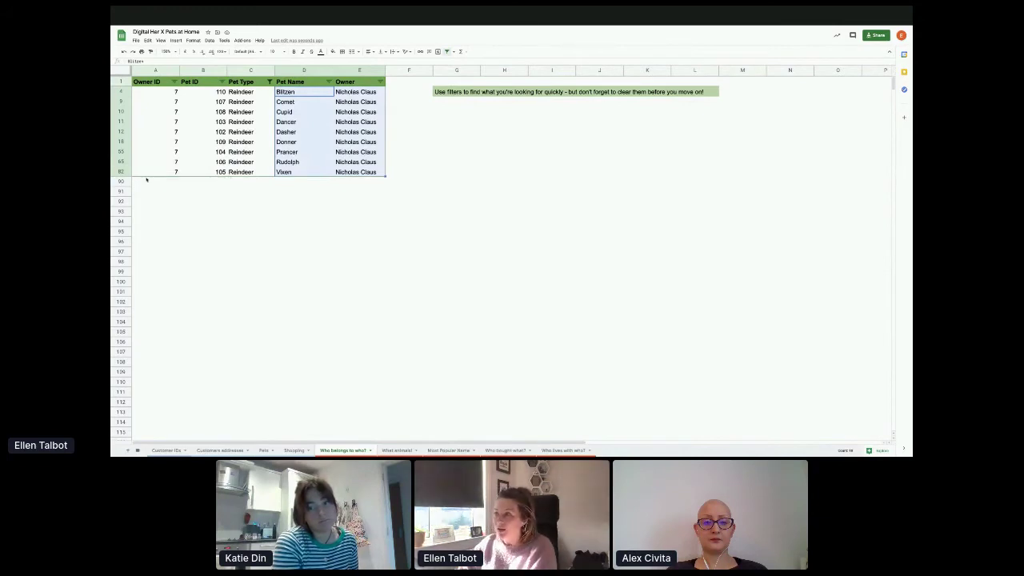
{"action": "left_click_drag", "start_coordinate": [175, 92], "coordinate": [167, 173]}
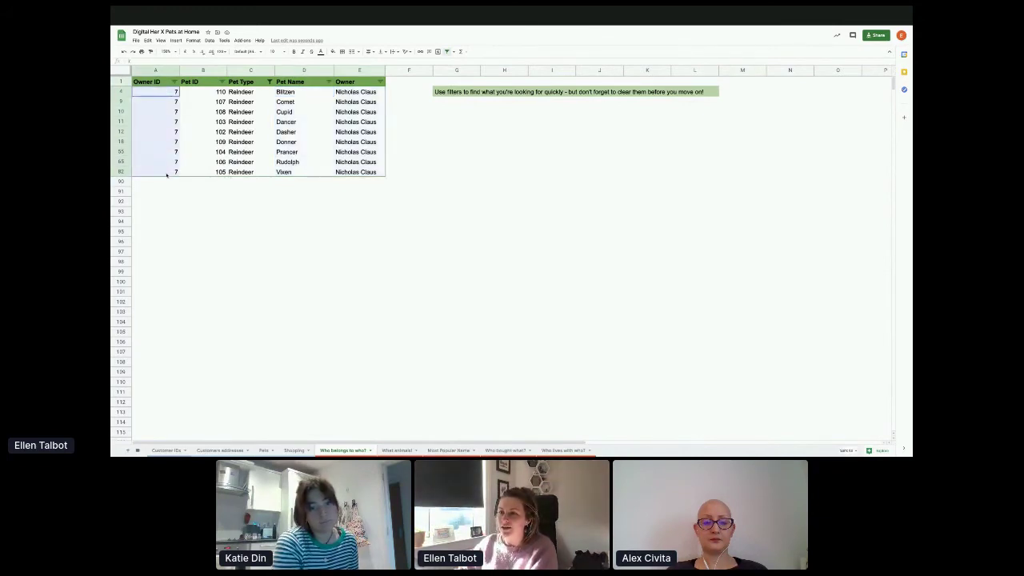
{"action": "left_click_drag", "start_coordinate": [204, 93], "coordinate": [208, 172]}
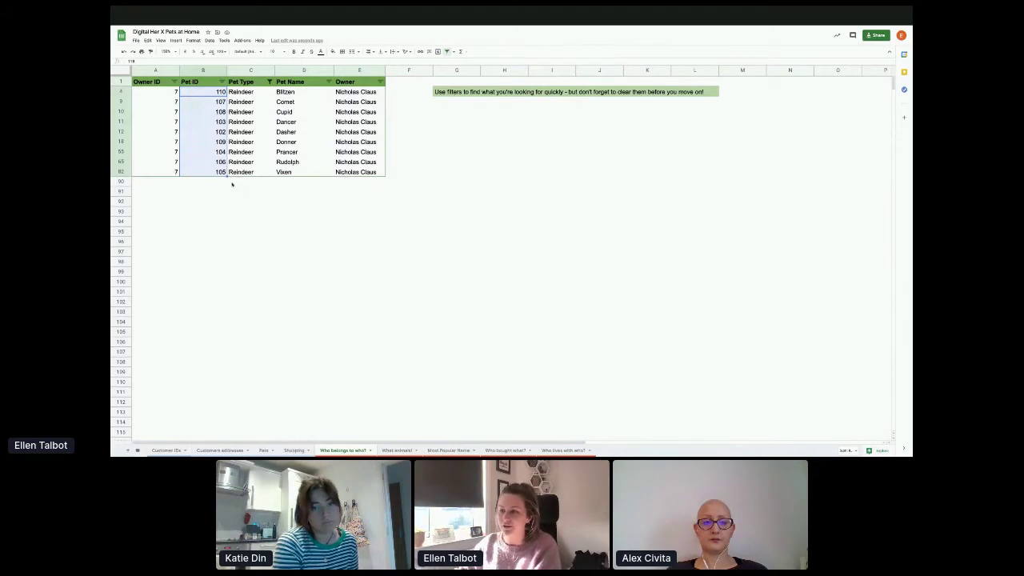
{"action": "left_click", "coordinate": [198, 183]}
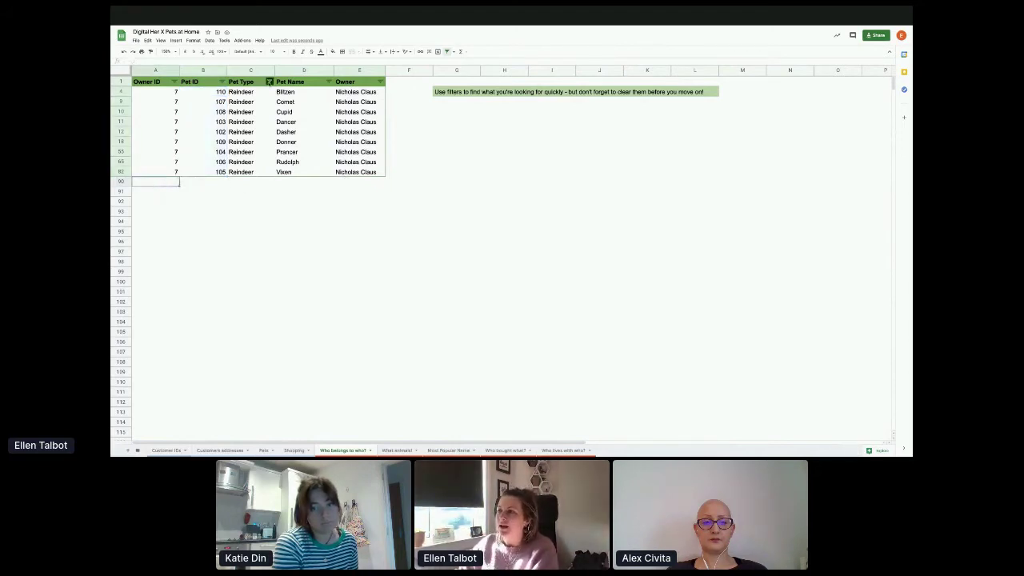
Step: Reset the Pet Type filter to Select all so every pet shows again
{"action": "left_click", "coordinate": [270, 81]}
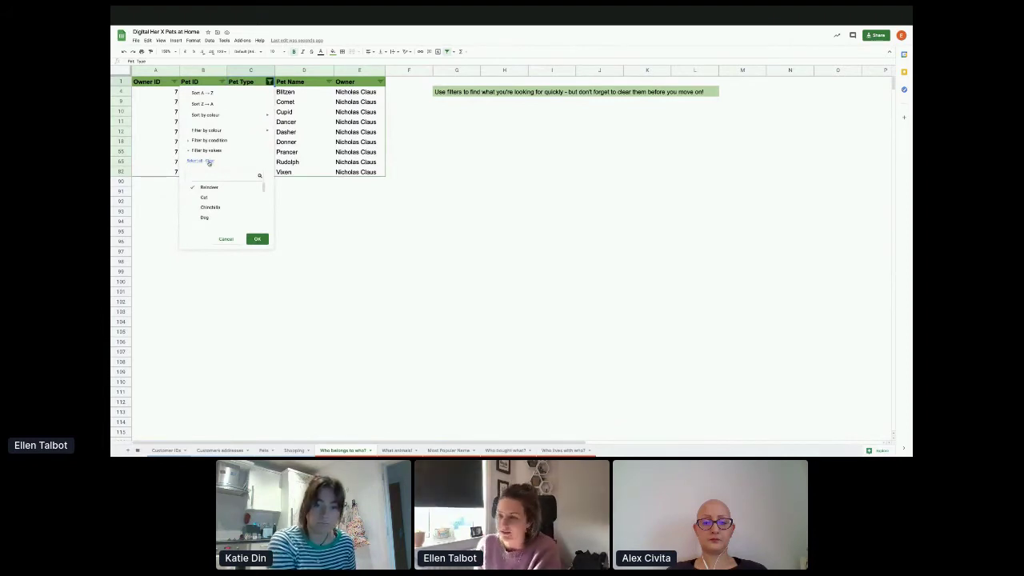
{"action": "left_click", "coordinate": [195, 161]}
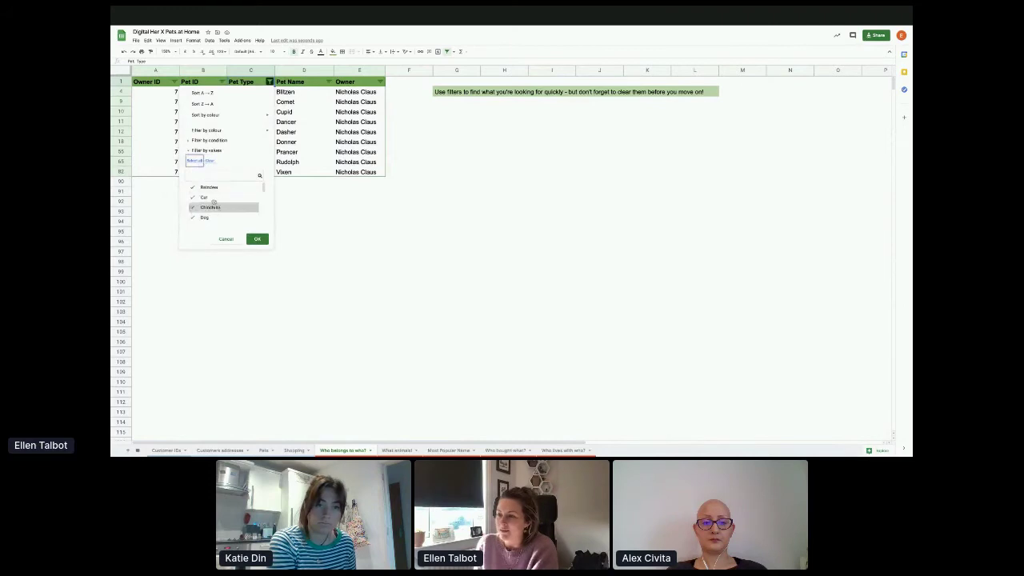
{"action": "left_click", "coordinate": [256, 239]}
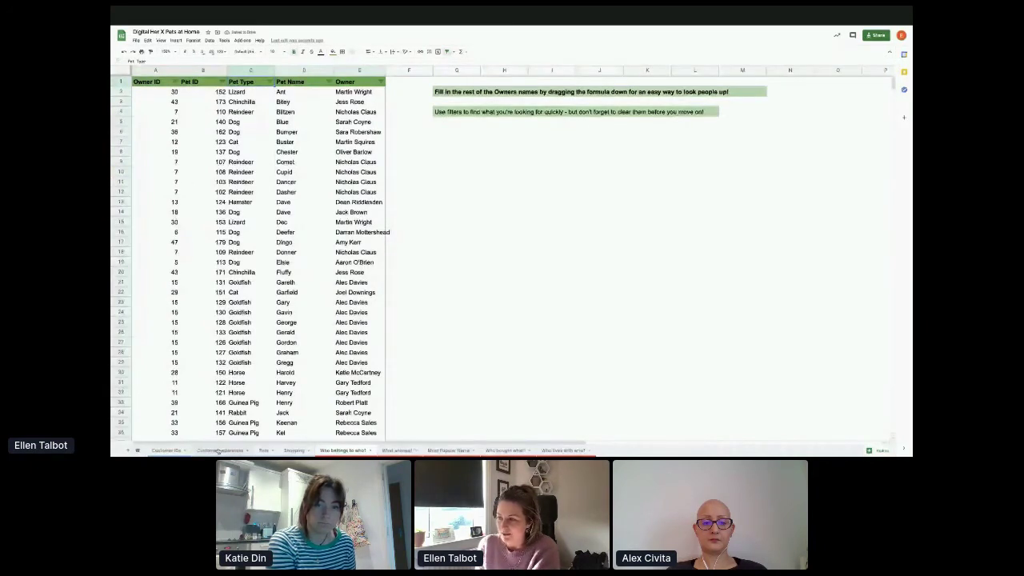
Step: On Customers addresses, select the reindeer owner's row 8 and highlight the postcode in B8
{"action": "left_click", "coordinate": [219, 451]}
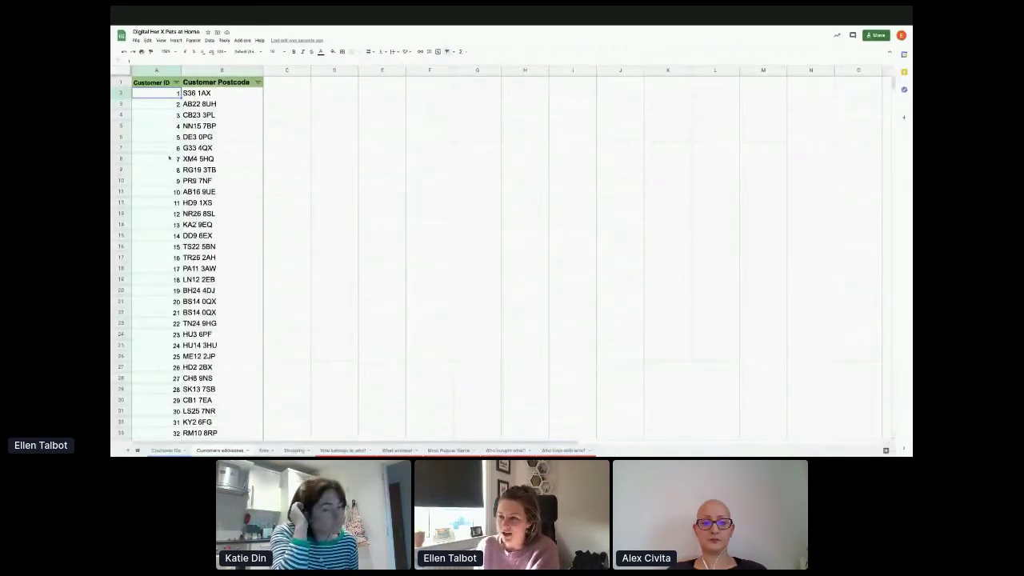
{"action": "left_click", "coordinate": [154, 159]}
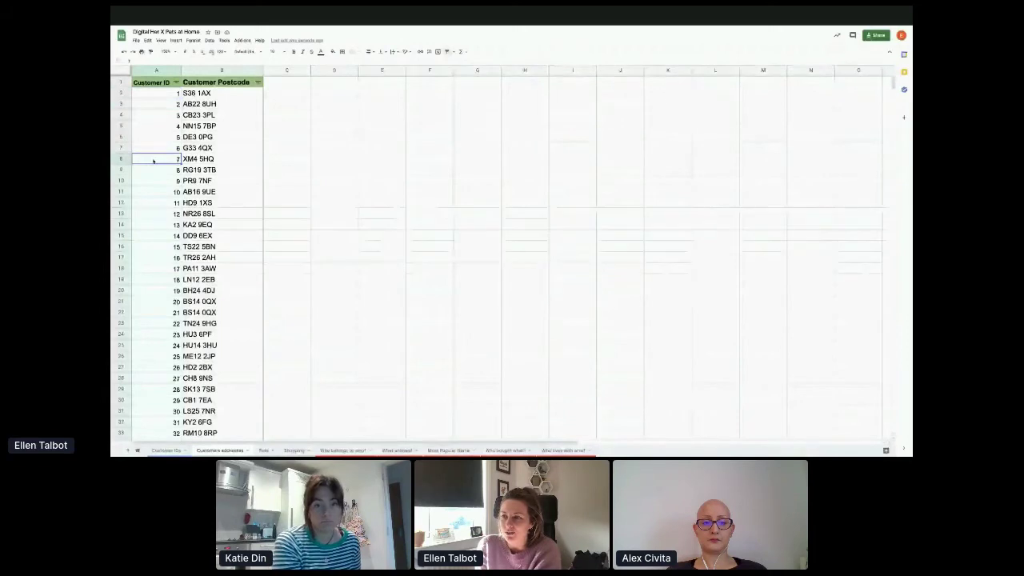
{"action": "left_click_drag", "start_coordinate": [180, 160], "coordinate": [202, 161]}
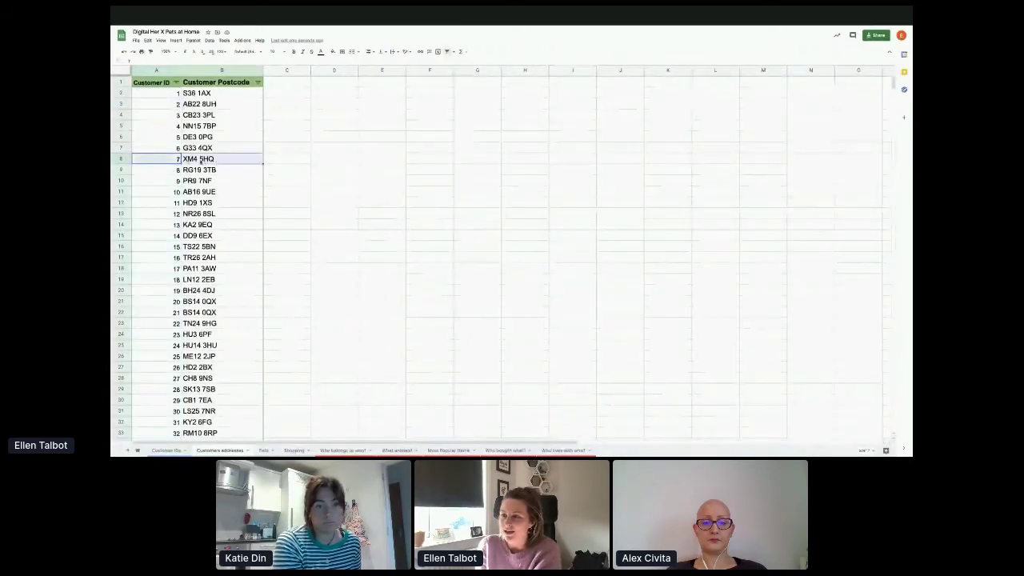
{"action": "double_click", "coordinate": [212, 159]}
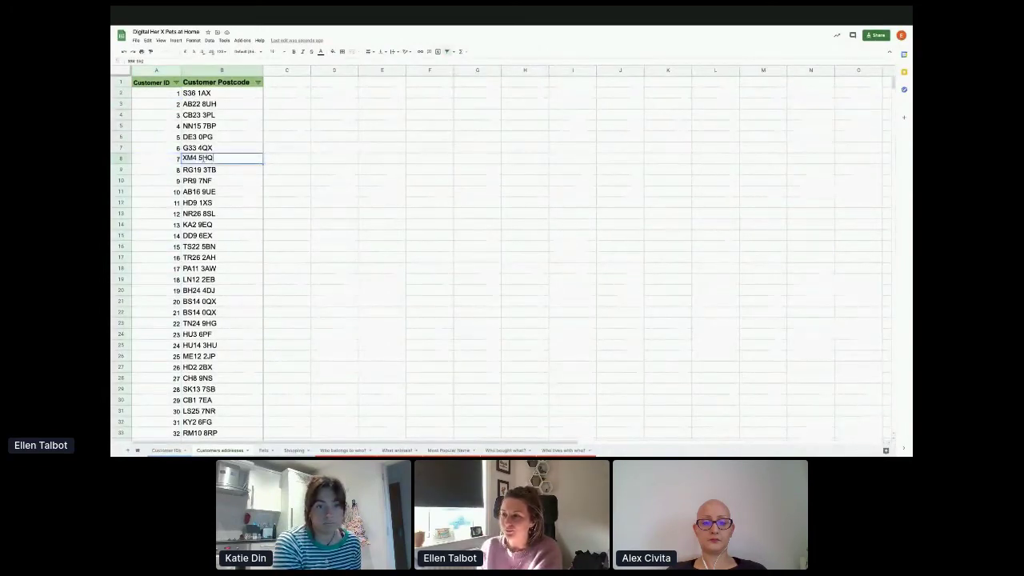
{"action": "left_click_drag", "start_coordinate": [215, 158], "coordinate": [181, 158]}
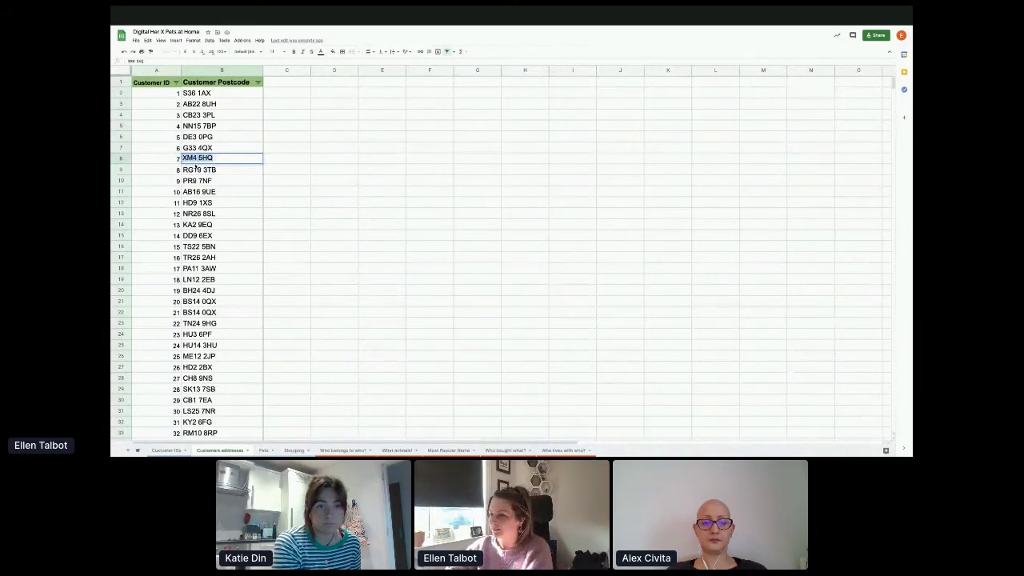
Step: Refocus the spreadsheet and reselect the owner's postcode and ID cells A8:B8
{"action": "mouse_move", "coordinate": [403, 14]}
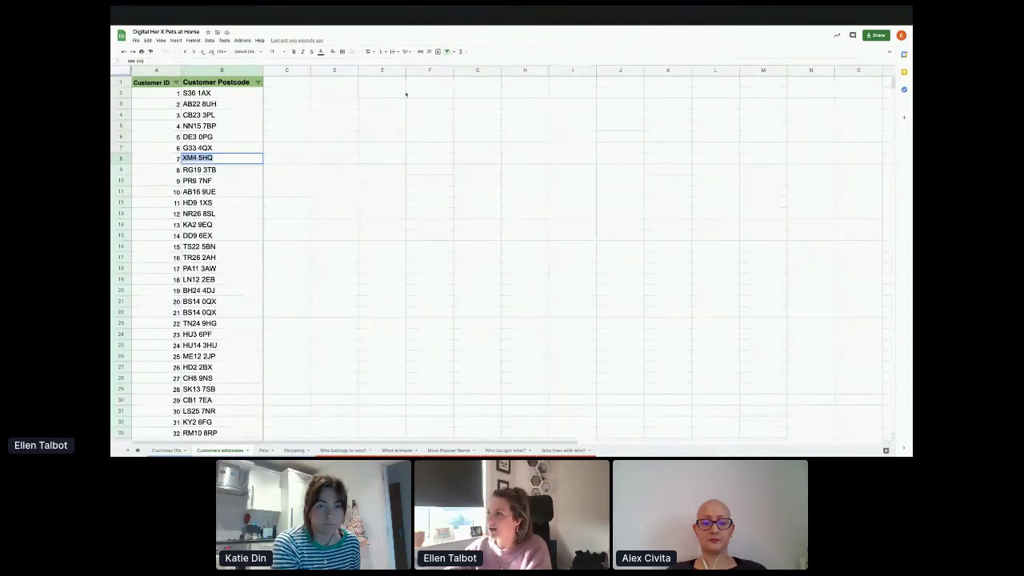
{"action": "mouse_move", "coordinate": [162, 6]}
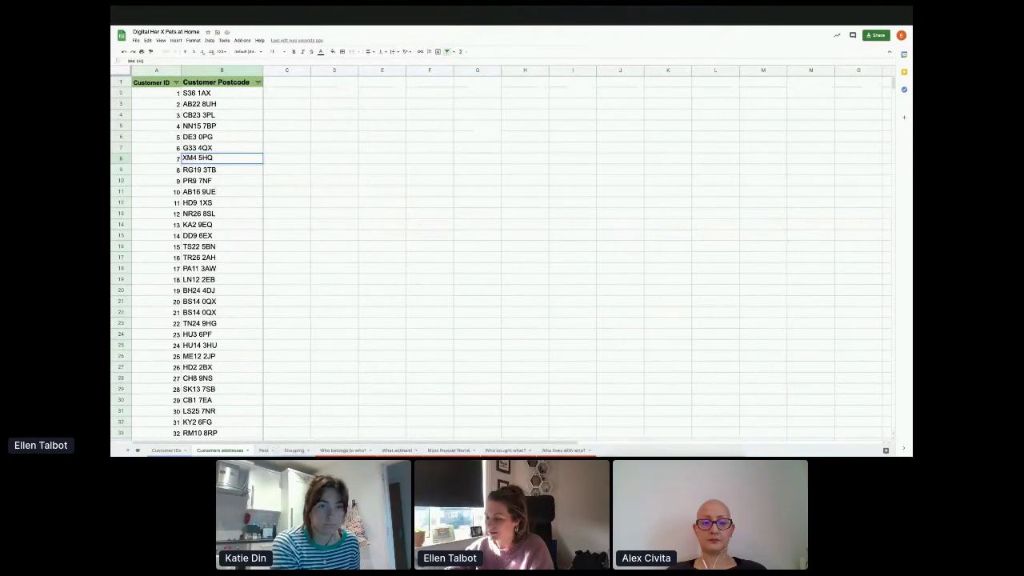
{"action": "mouse_move", "coordinate": [263, 451]}
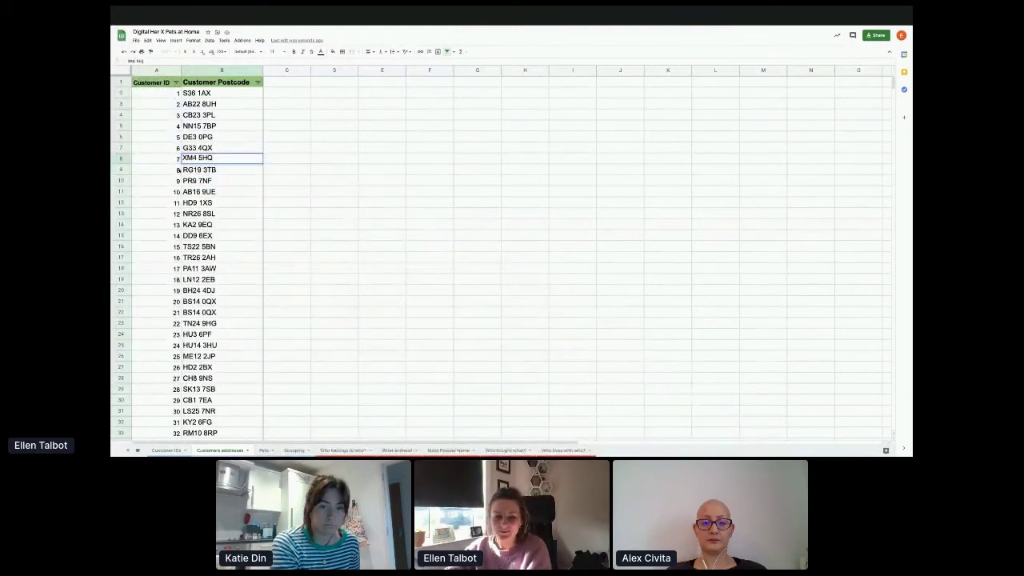
{"action": "left_click", "coordinate": [285, 23]}
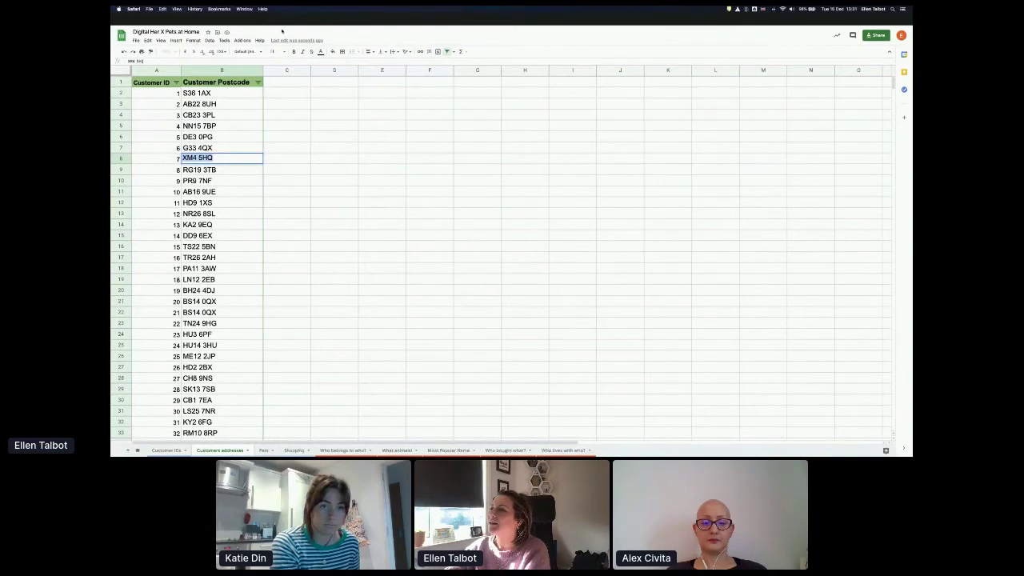
{"action": "key", "text": "Right"}
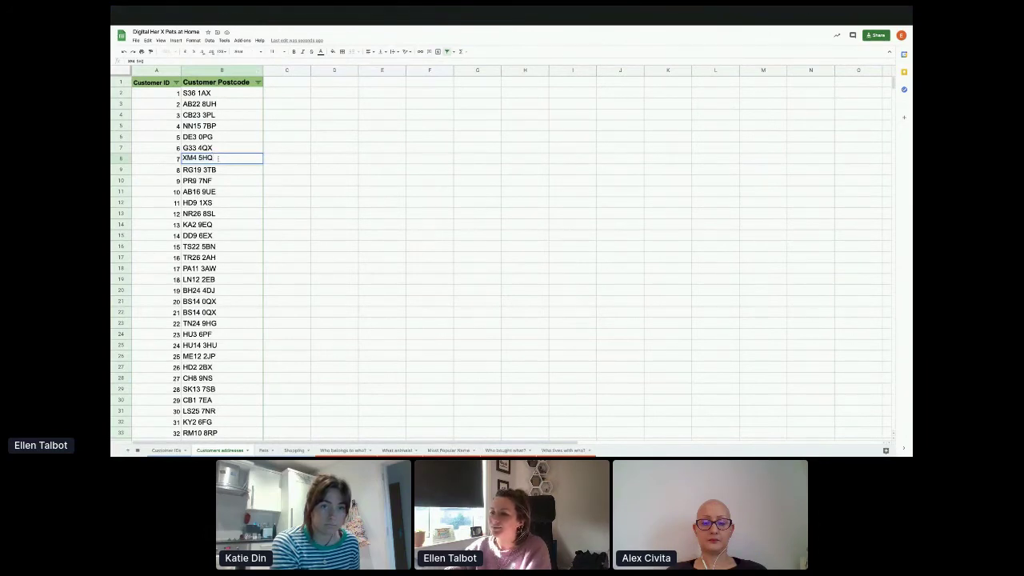
{"action": "left_click_drag", "start_coordinate": [217, 158], "coordinate": [178, 158]}
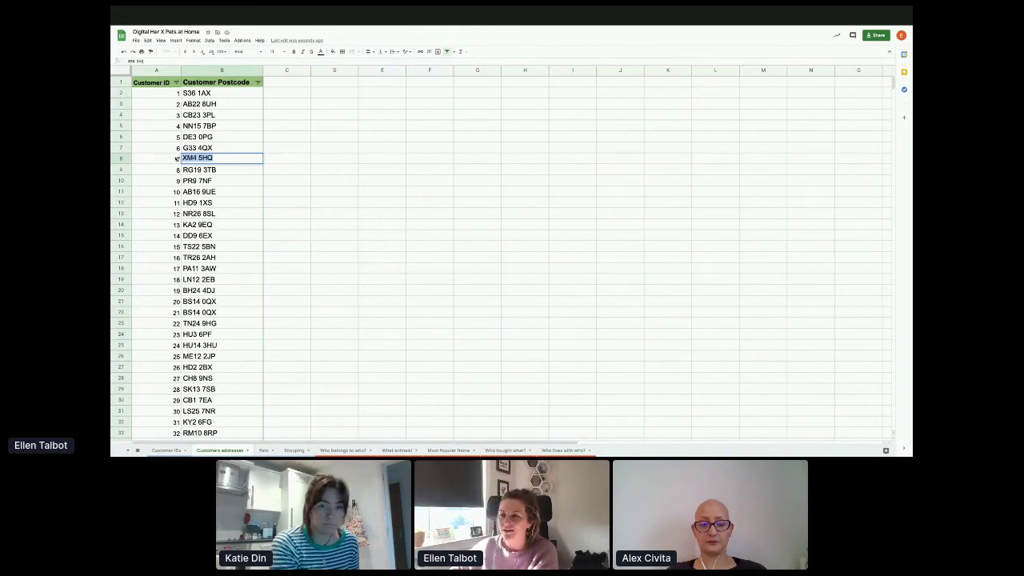
{"action": "left_click_drag", "start_coordinate": [176, 159], "coordinate": [226, 161]}
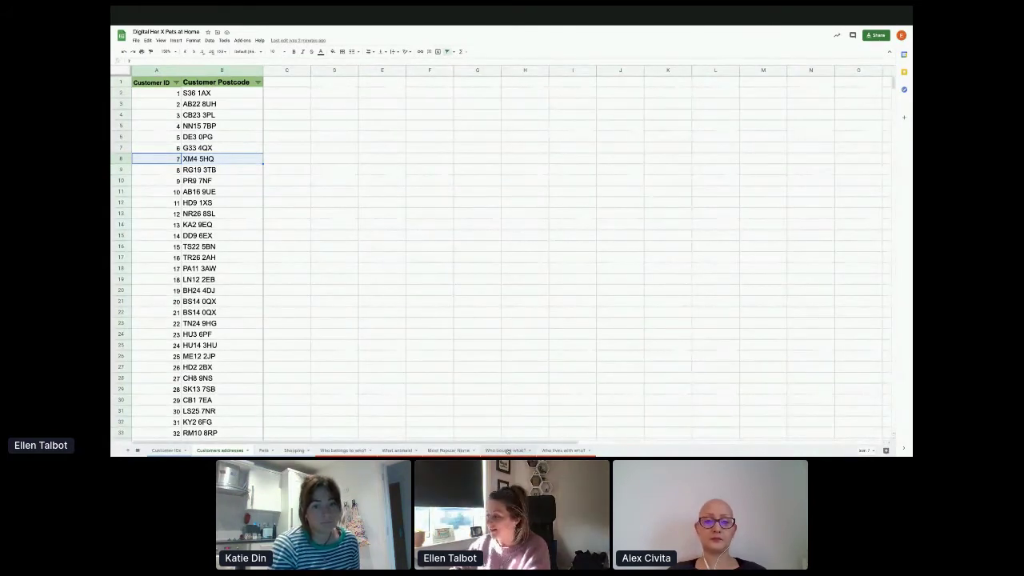
Step: Switch to the Who bought what? sheet listing Customer IDs 2, 7, 9, 12, 20 and 21
{"action": "left_click", "coordinate": [508, 451]}
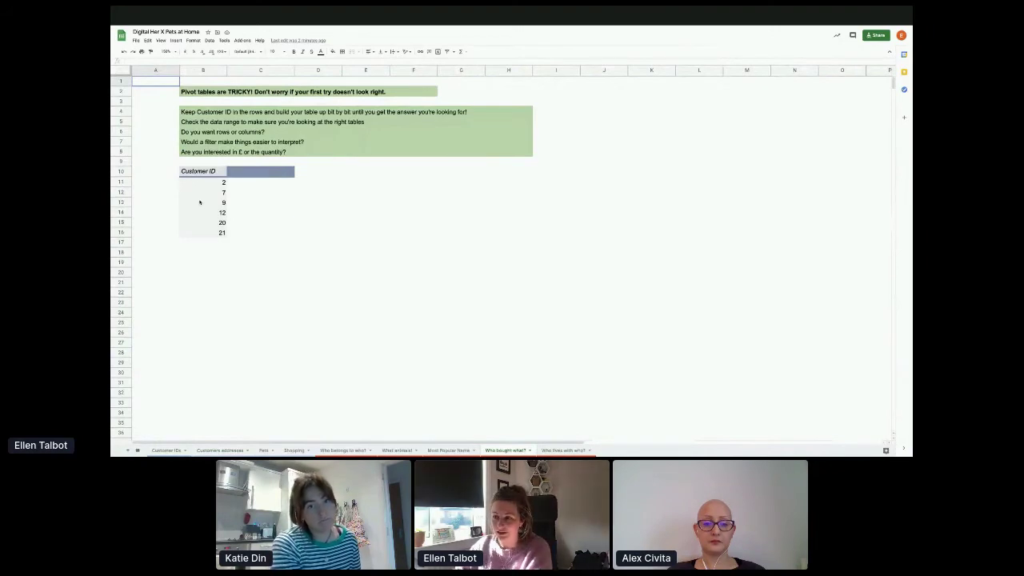
Step: Check the pivot table's source range Shopping!A1:G39 and view the Shopping purchase data
{"action": "left_click", "coordinate": [200, 202]}
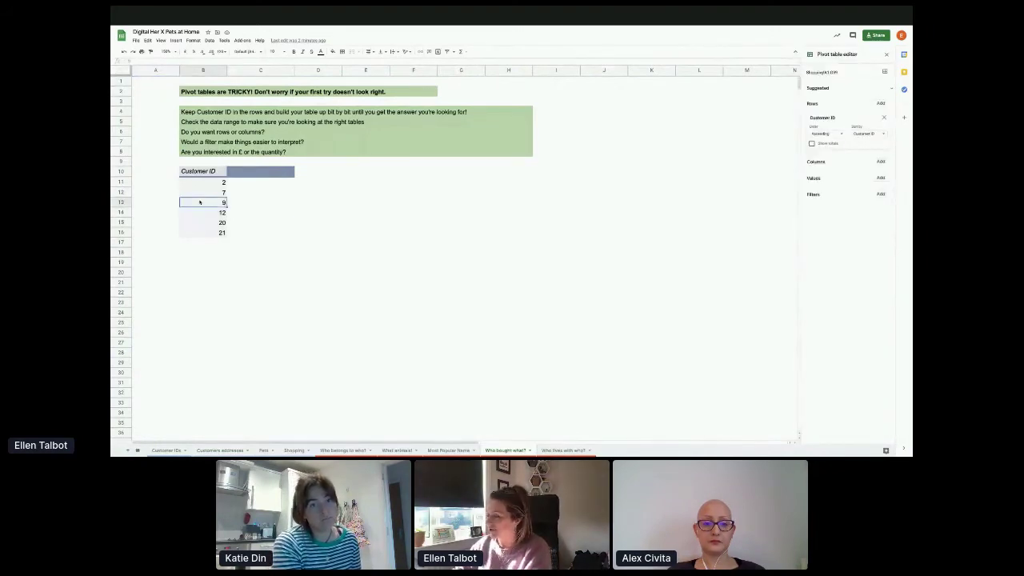
{"action": "left_click", "coordinate": [200, 172]}
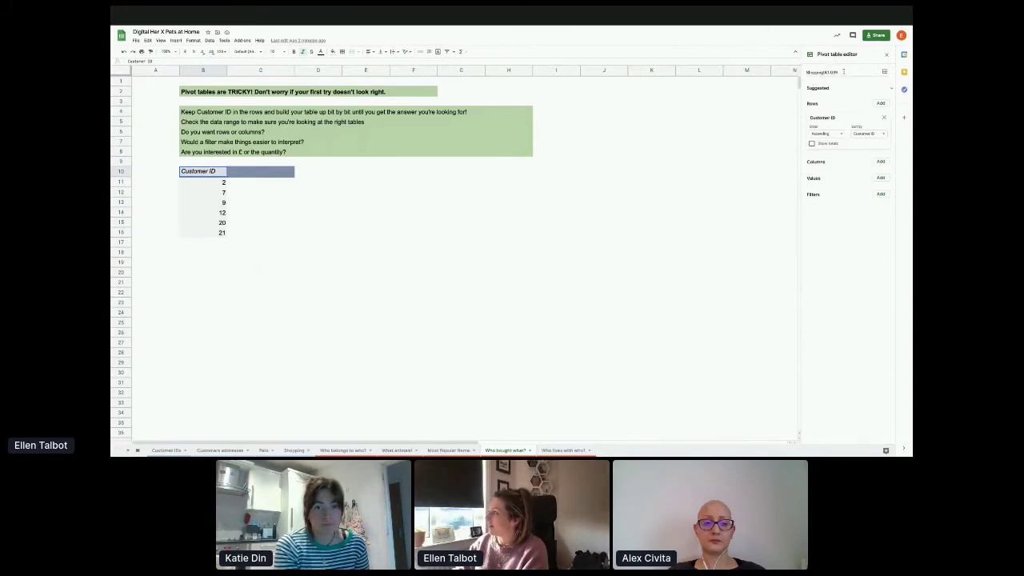
{"action": "left_click_drag", "start_coordinate": [843, 72], "coordinate": [805, 73]}
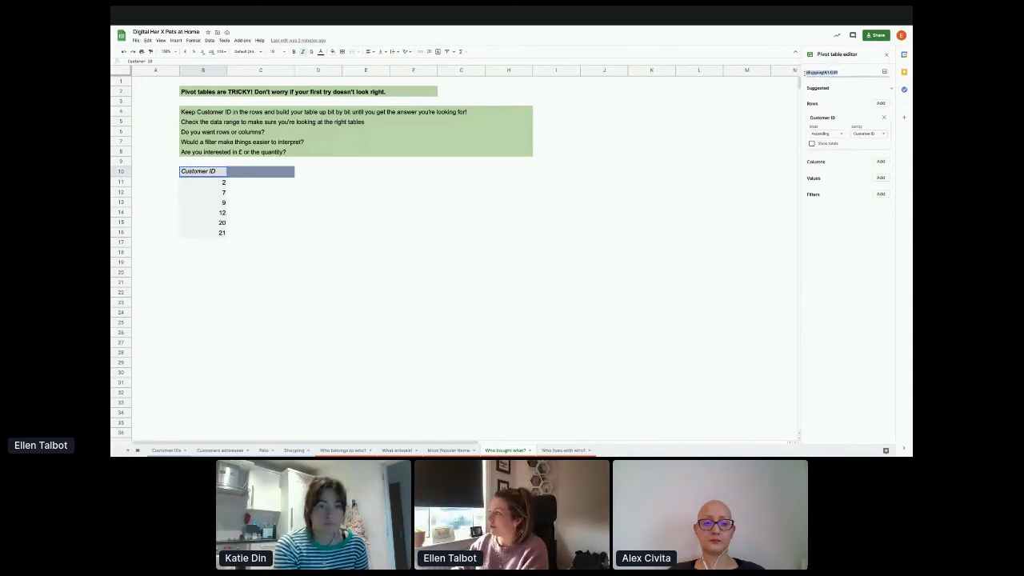
{"action": "left_click", "coordinate": [292, 451]}
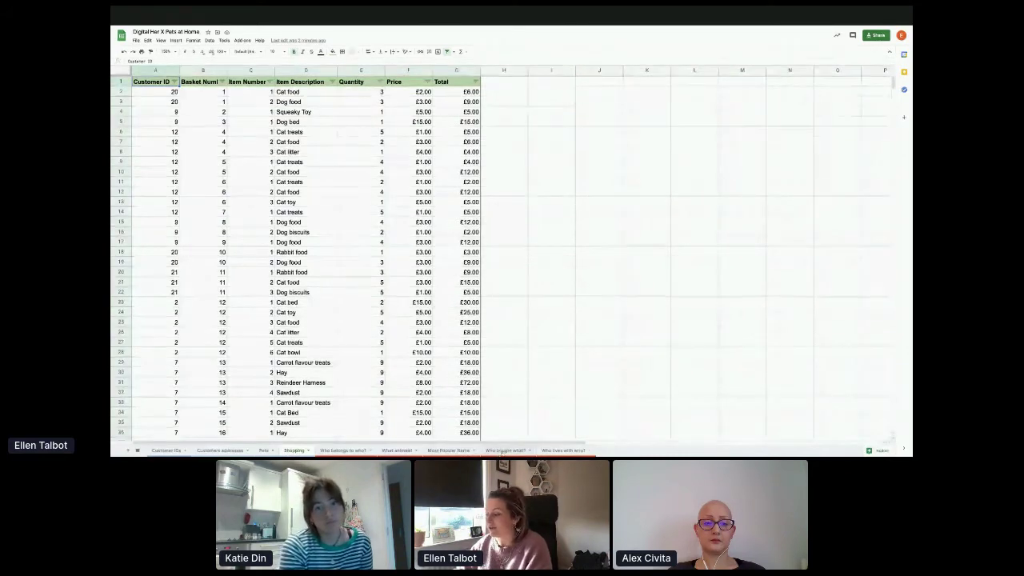
Step: Switch back to the Who bought what? sheet showing the Customer ID pivot table
{"action": "left_click", "coordinate": [503, 451]}
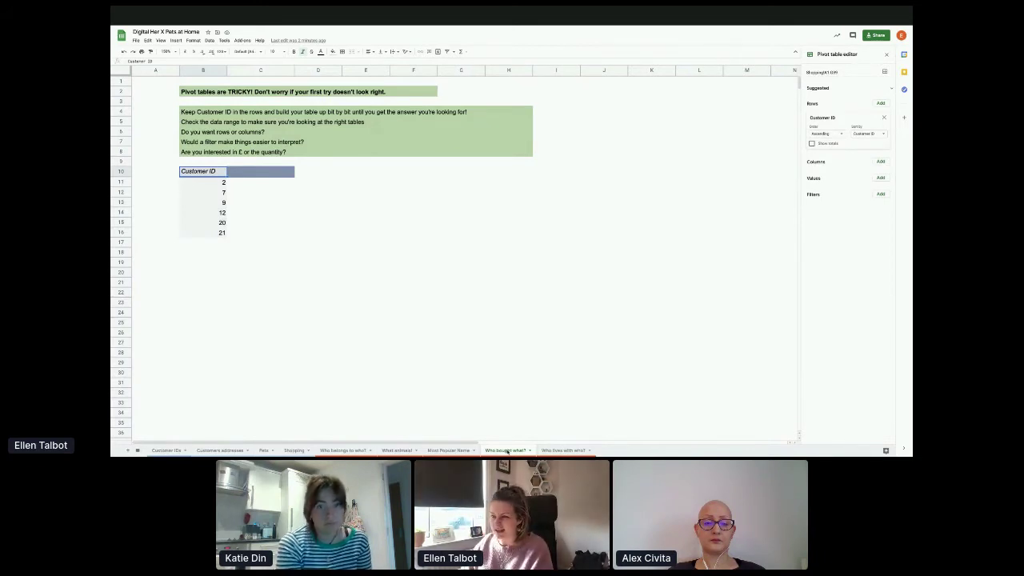
{"action": "mouse_move", "coordinate": [646, 438]}
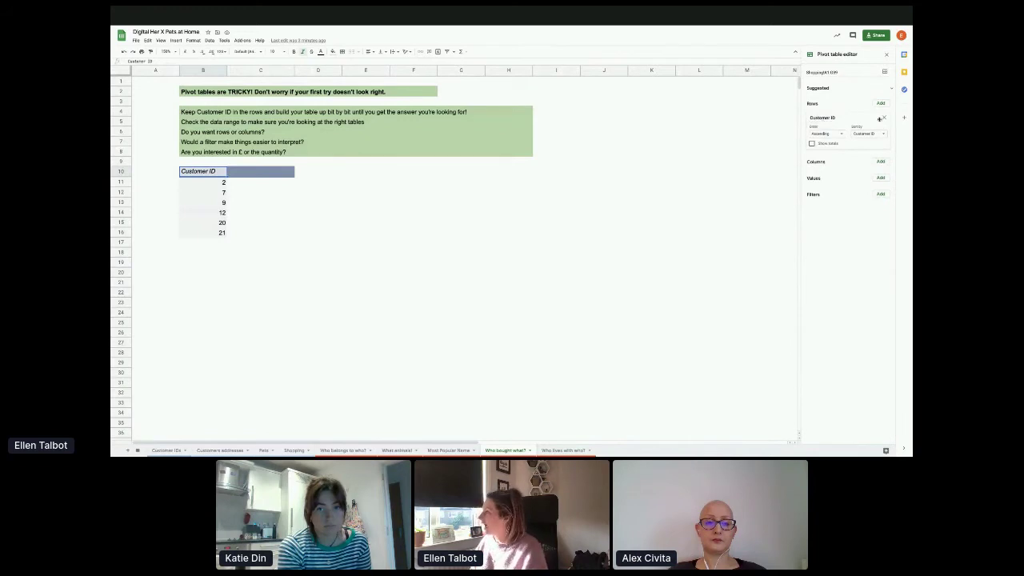
Step: Add Item Description and Price as pivot rows, hiding Price totals but keeping customer totals
{"action": "left_click", "coordinate": [882, 104]}
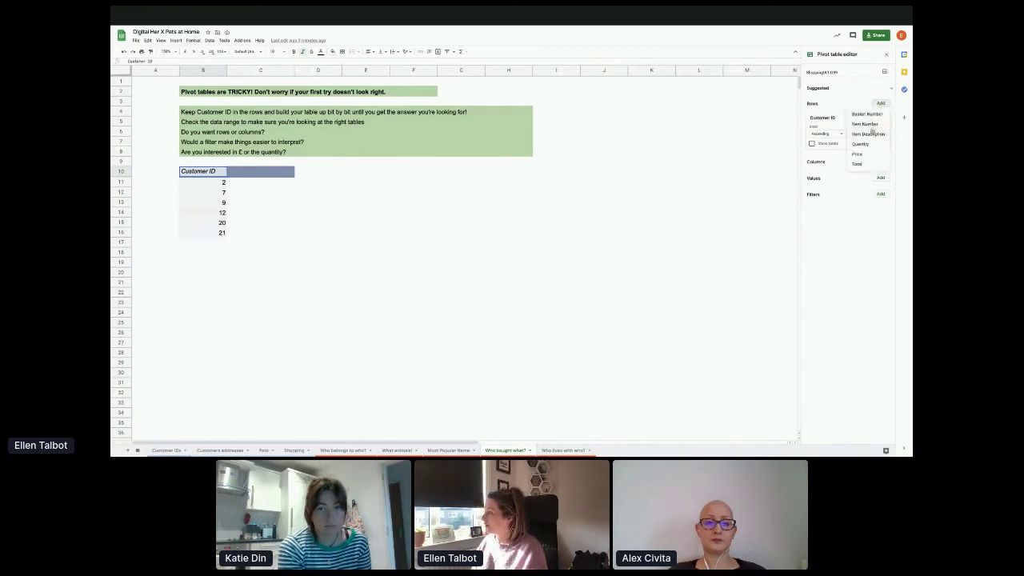
{"action": "left_click", "coordinate": [869, 135]}
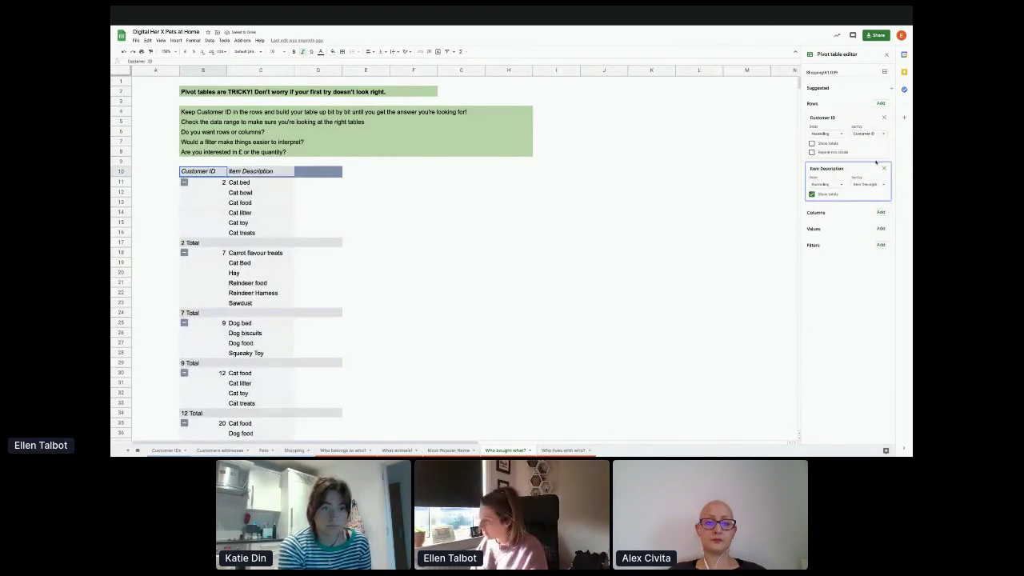
{"action": "left_click", "coordinate": [880, 103]}
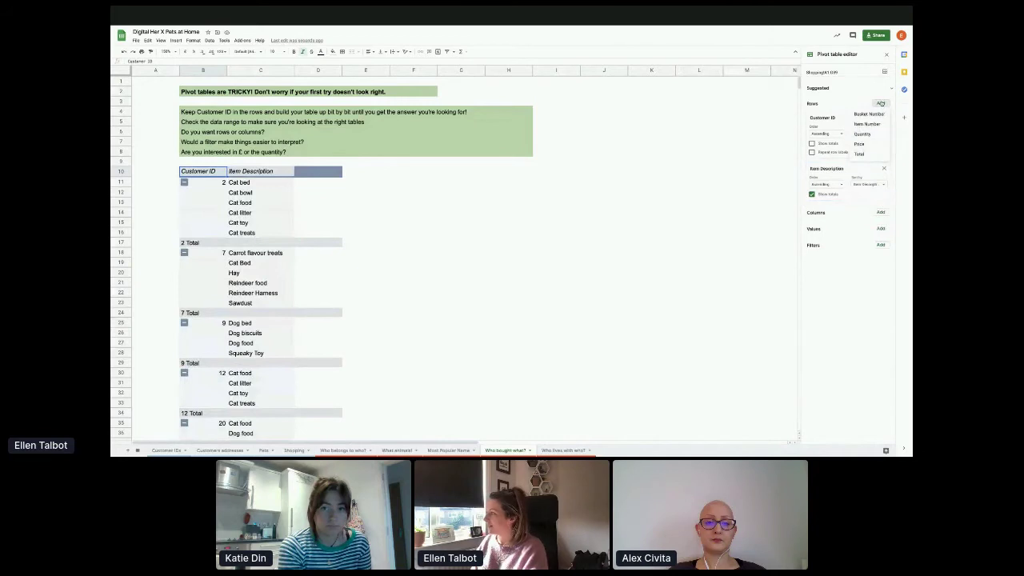
{"action": "left_click", "coordinate": [863, 145]}
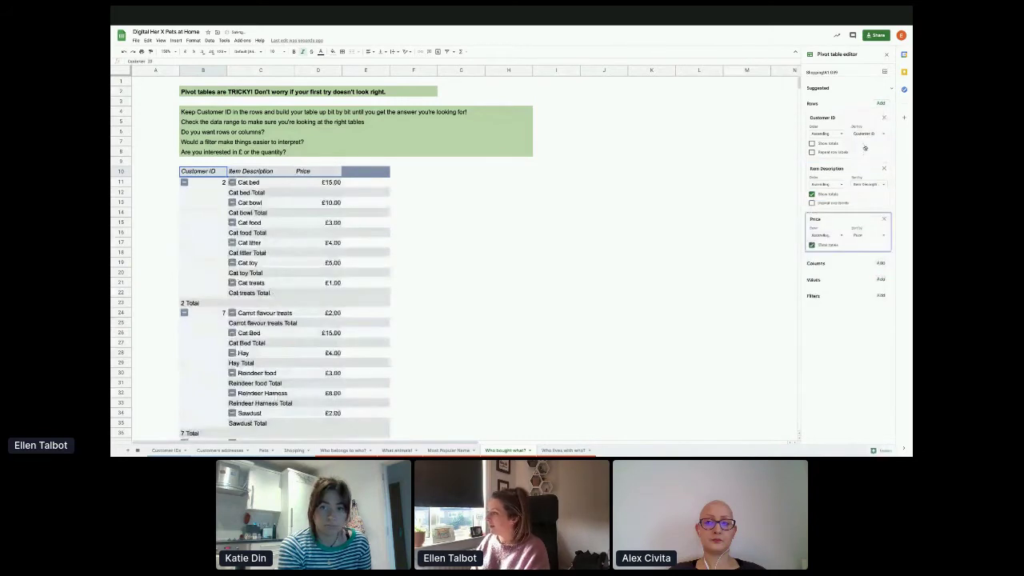
{"action": "left_click", "coordinate": [812, 246]}
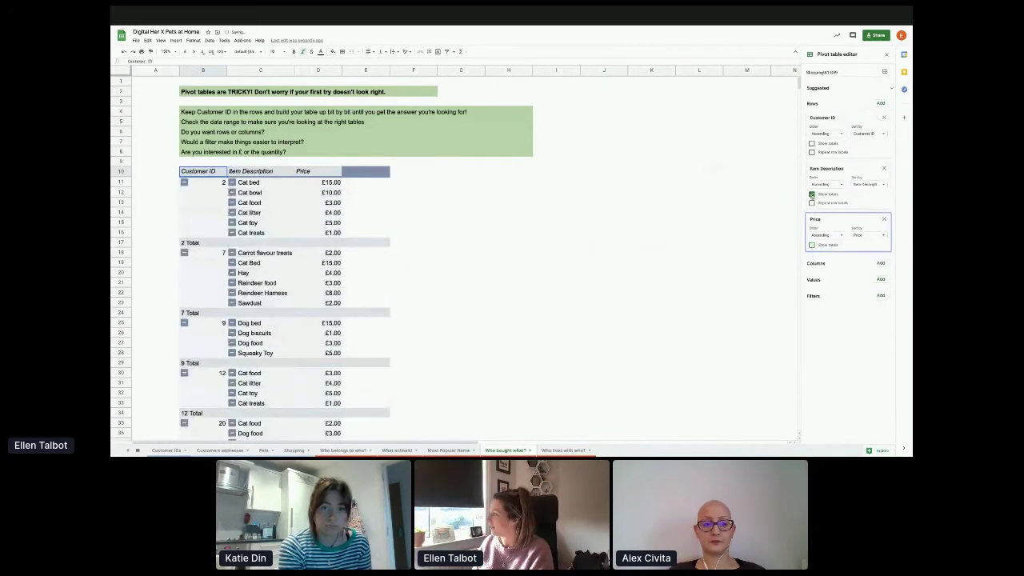
{"action": "left_click", "coordinate": [813, 194]}
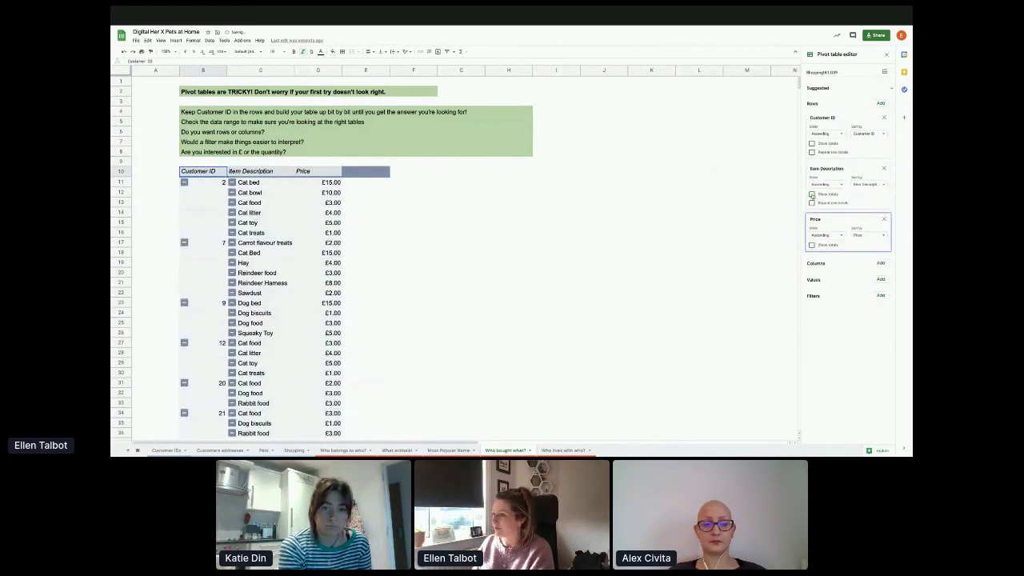
{"action": "left_click", "coordinate": [812, 194]}
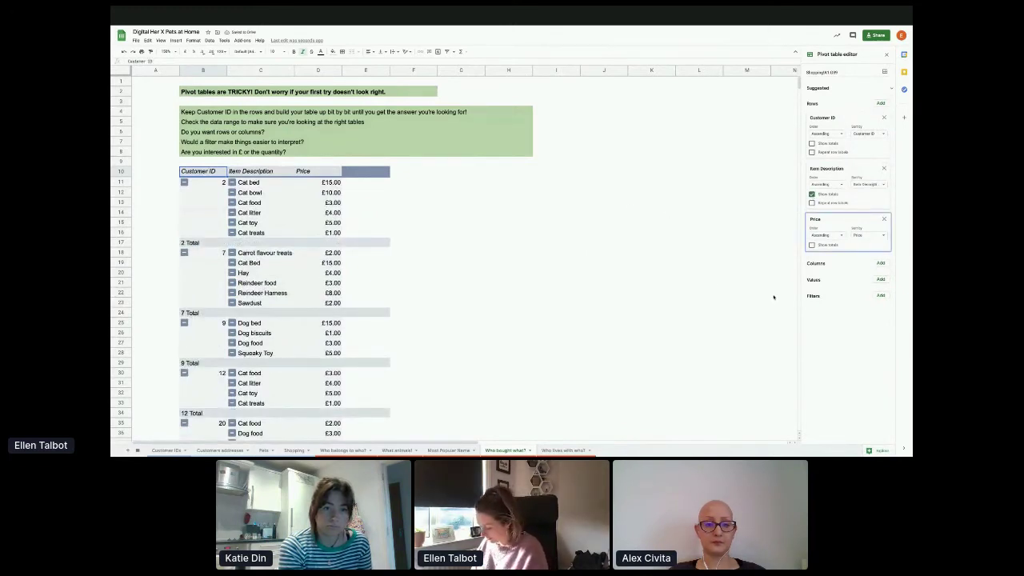
Step: Add SUM of Quantity and SUM of Total as the pivot table's values
{"action": "left_click", "coordinate": [881, 280]}
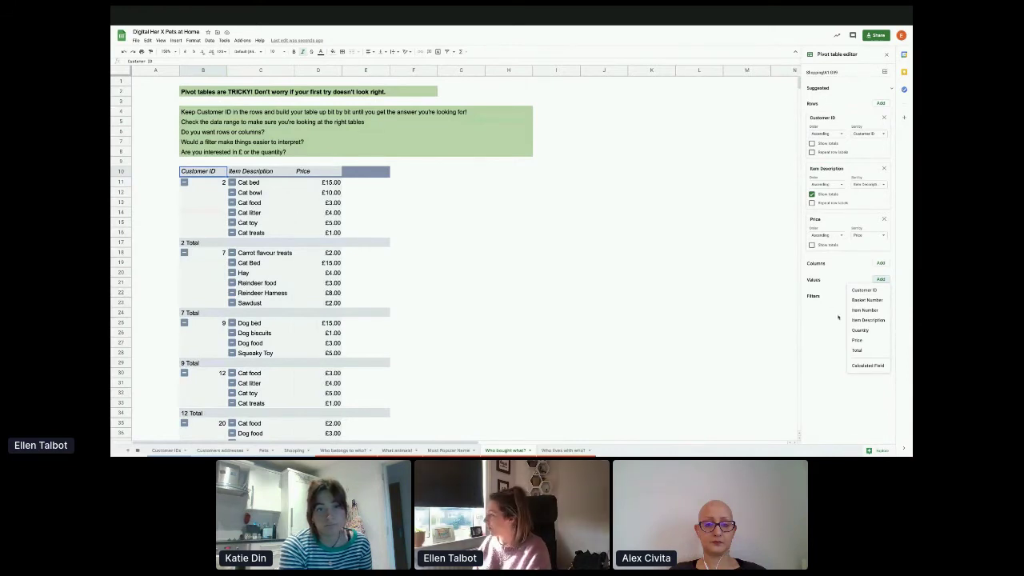
{"action": "left_click", "coordinate": [856, 330]}
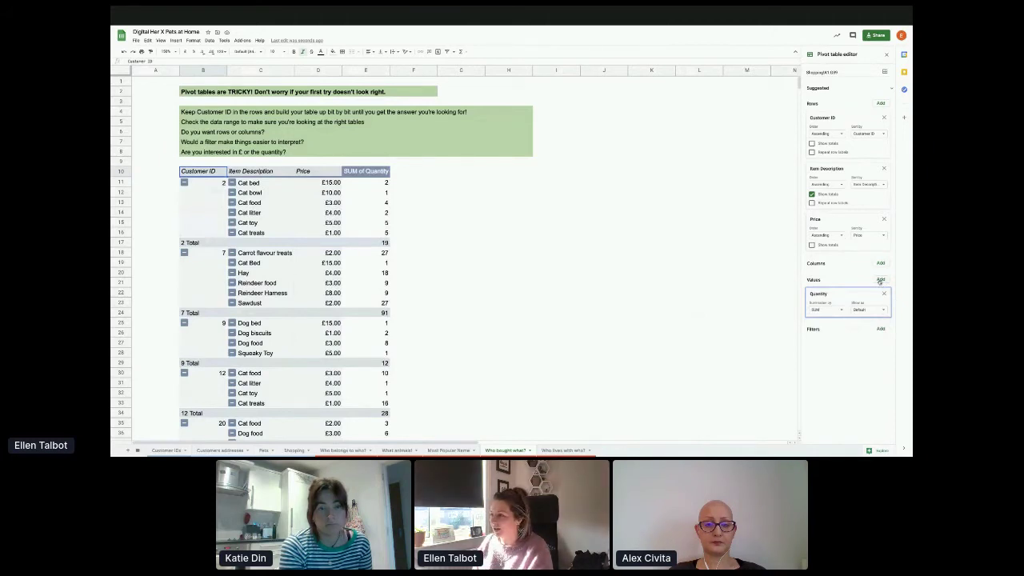
{"action": "left_click", "coordinate": [881, 280]}
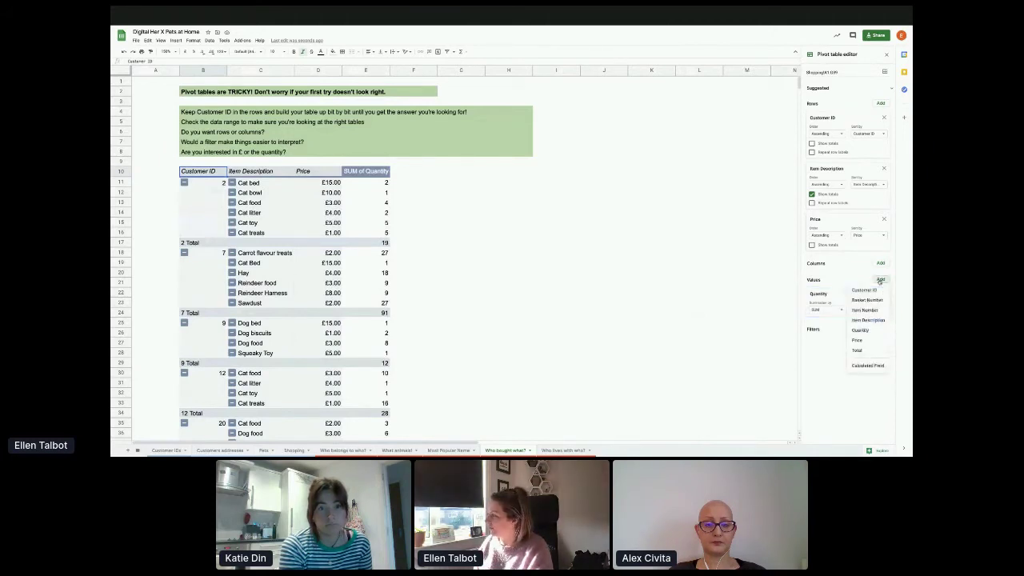
{"action": "left_click", "coordinate": [859, 349]}
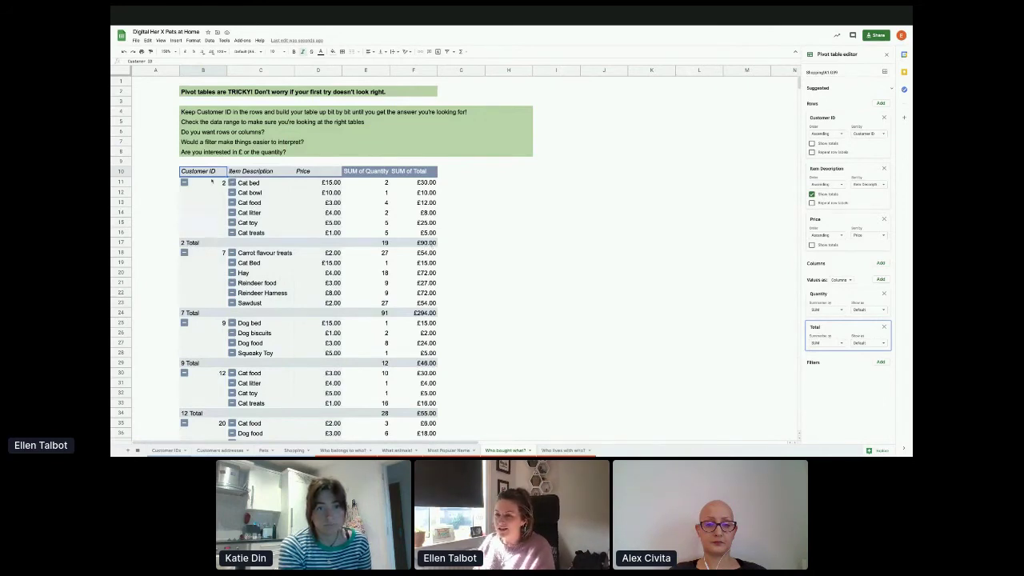
Step: Add a Customer ID filter to the pivot that keeps only customer 7
{"action": "left_click", "coordinate": [880, 362]}
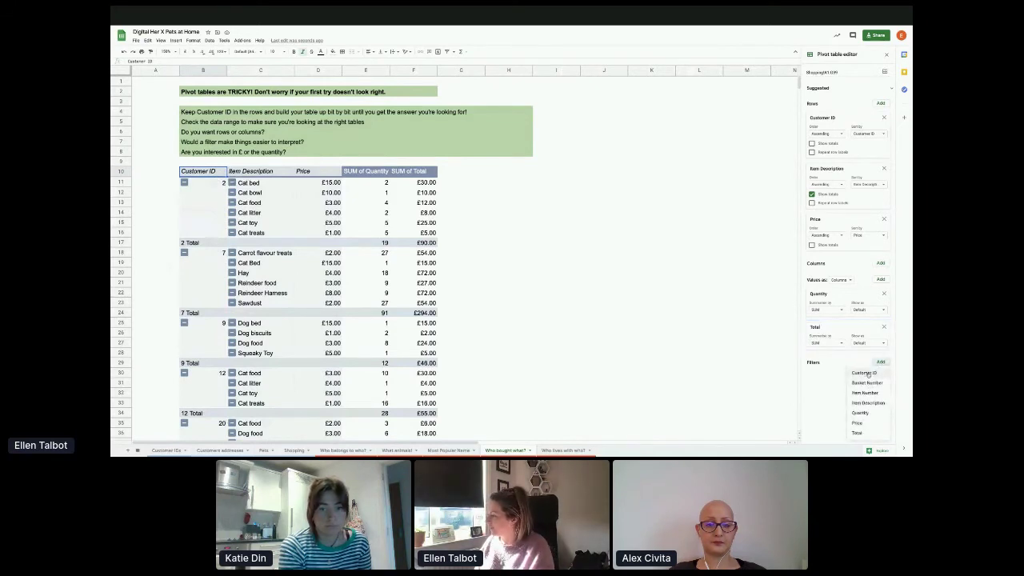
{"action": "left_click", "coordinate": [867, 374]}
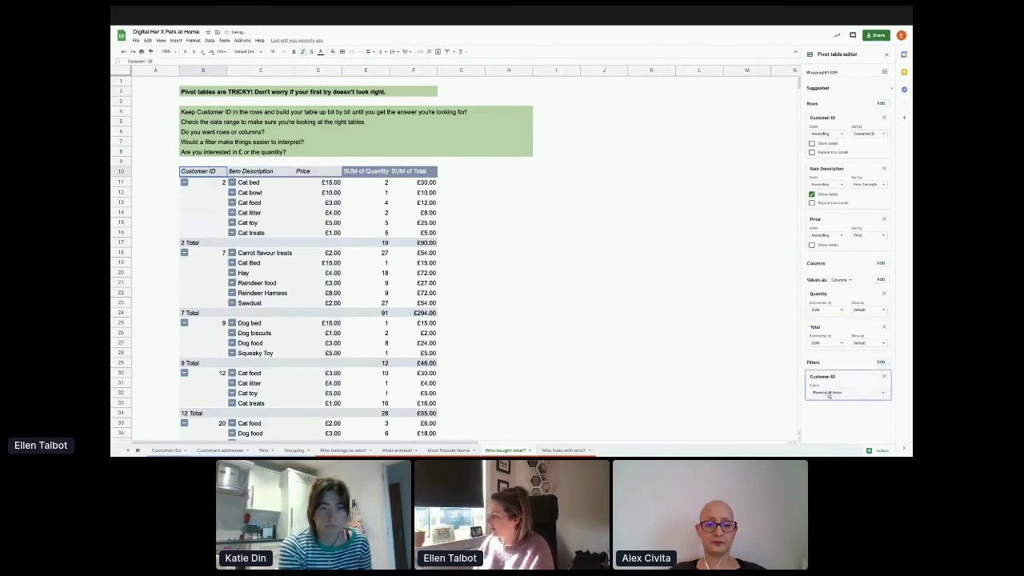
{"action": "left_click", "coordinate": [835, 394]}
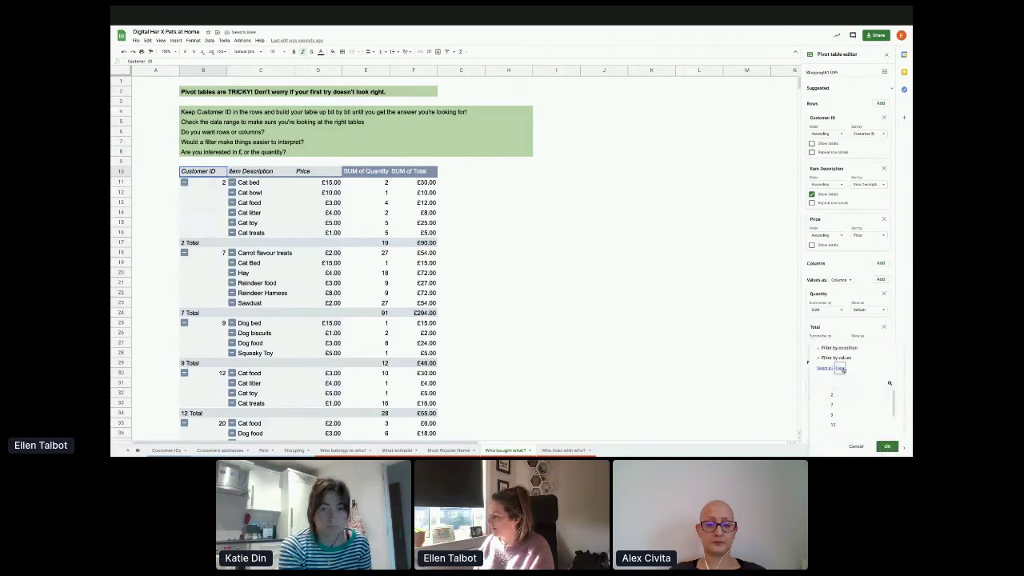
{"action": "left_click", "coordinate": [867, 405]}
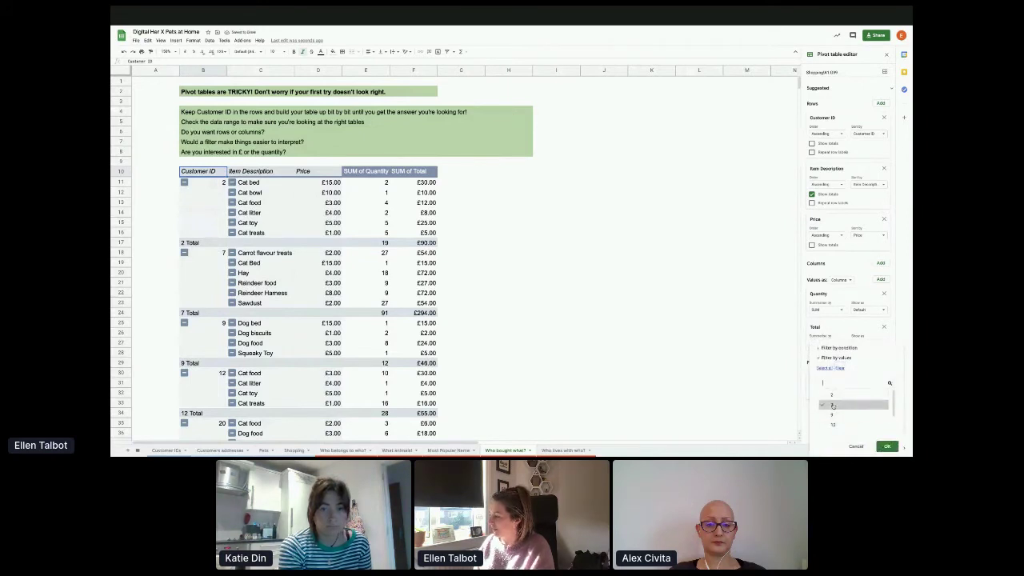
{"action": "left_click", "coordinate": [886, 446]}
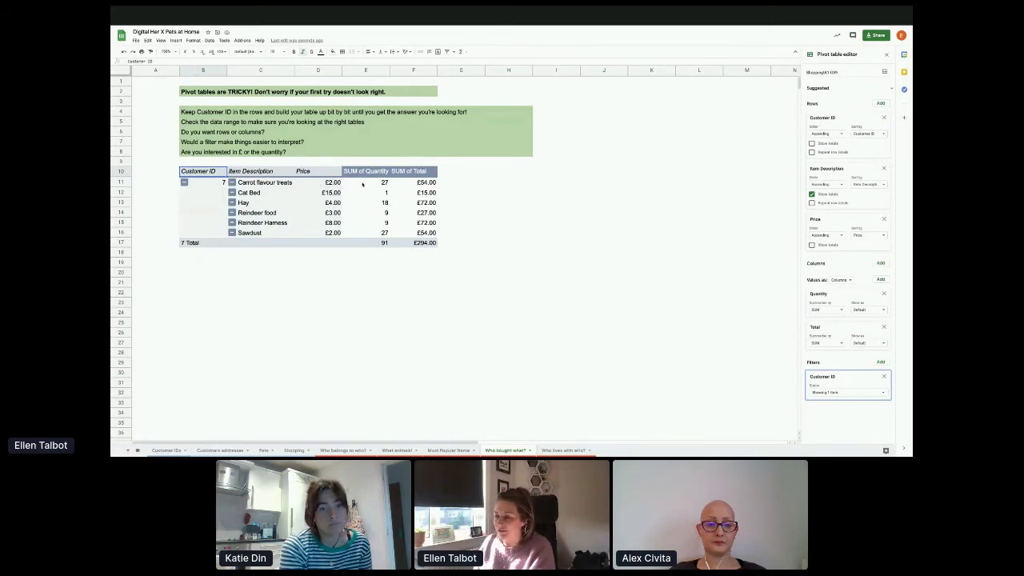
Step: Review customer 7's items, like 27 carrot flavour treats and the Cat Bed, then go to Customer addresses
{"action": "left_click", "coordinate": [364, 184]}
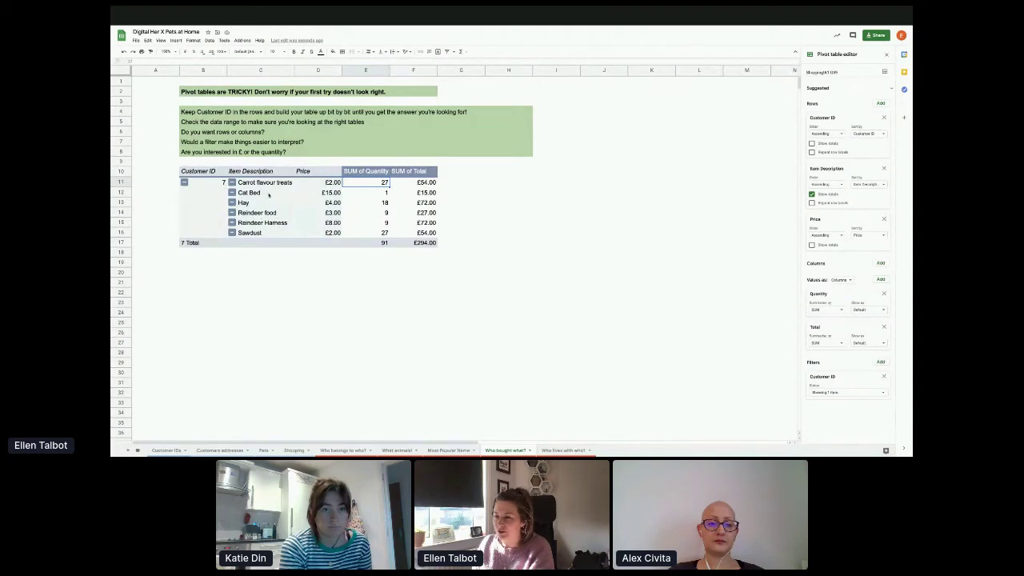
{"action": "left_click", "coordinate": [269, 195]}
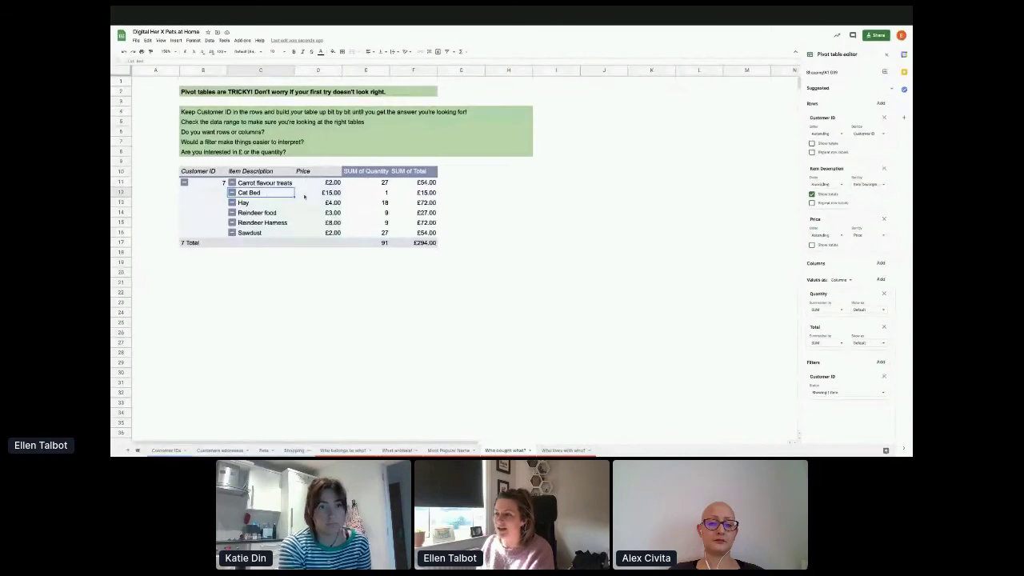
{"action": "left_click", "coordinate": [219, 450]}
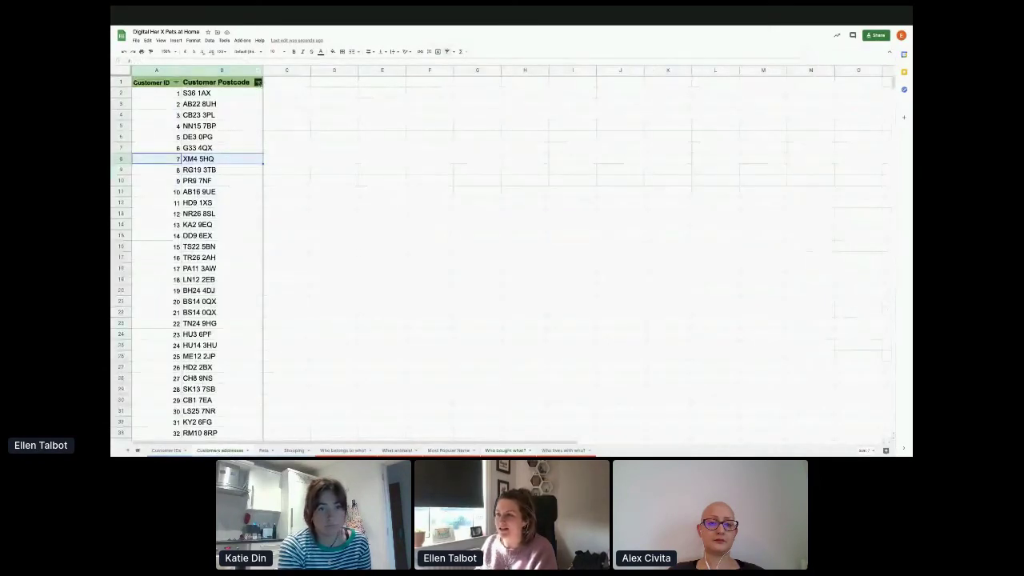
Step: Filter Customer Postcode to XM4 5HQ, revealing customers 7 and 51, then open Who belongs to who?
{"action": "left_click", "coordinate": [258, 82]}
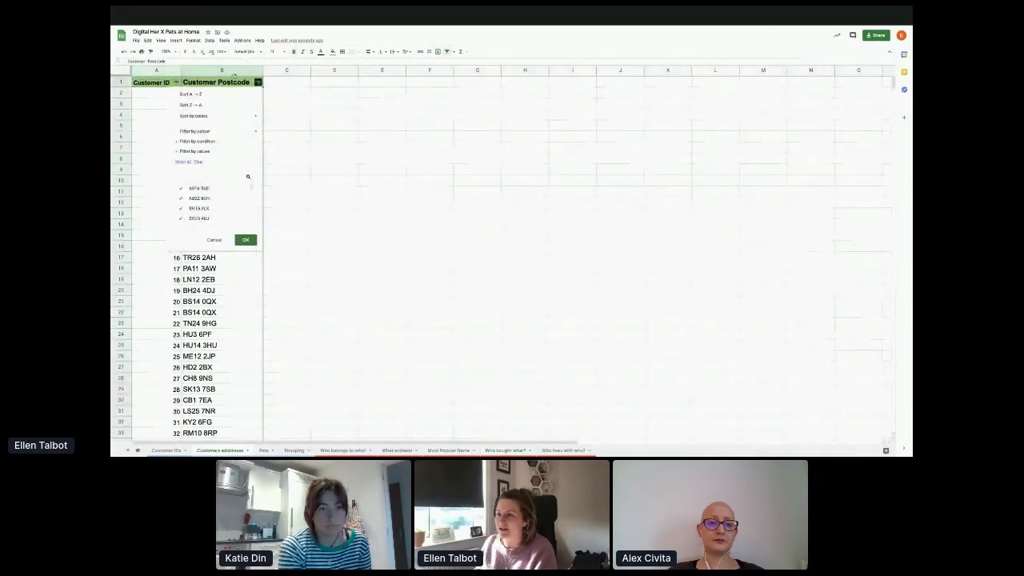
{"action": "left_click", "coordinate": [197, 162]}
{"action": "left_click", "coordinate": [195, 177]}
{"action": "type", "text": "XM"}
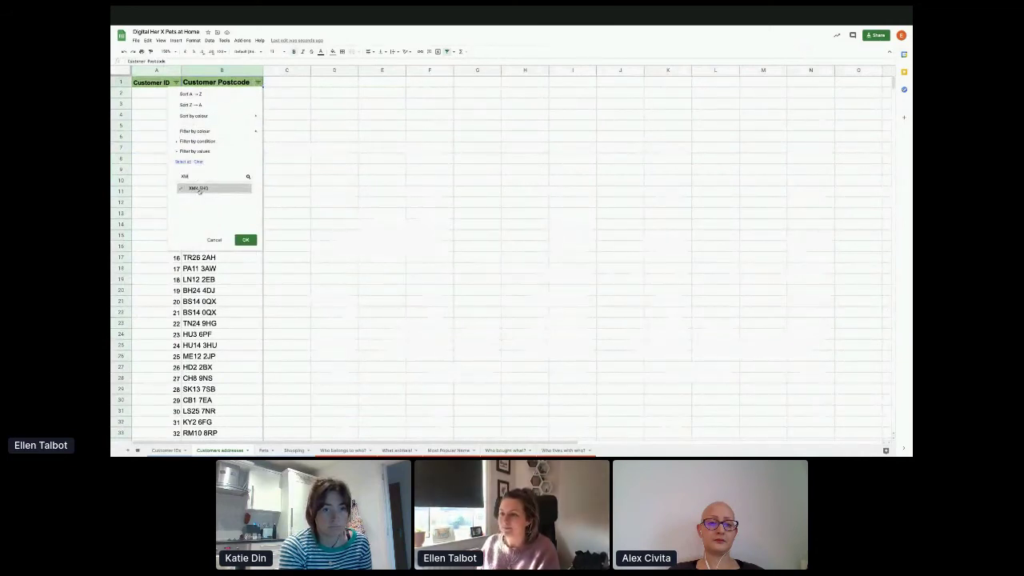
{"action": "left_click", "coordinate": [245, 240]}
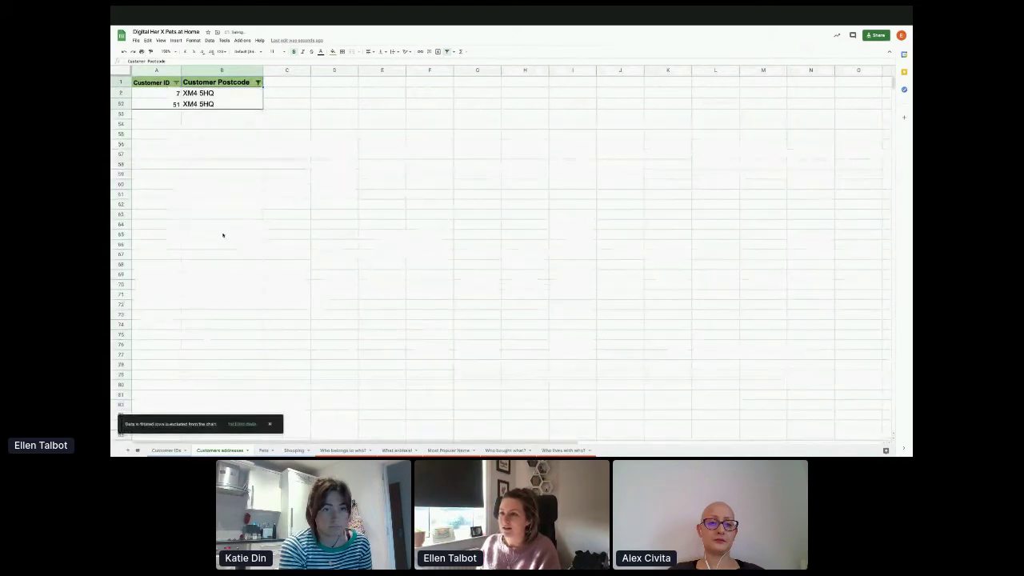
{"action": "left_click_drag", "start_coordinate": [148, 104], "coordinate": [224, 107]}
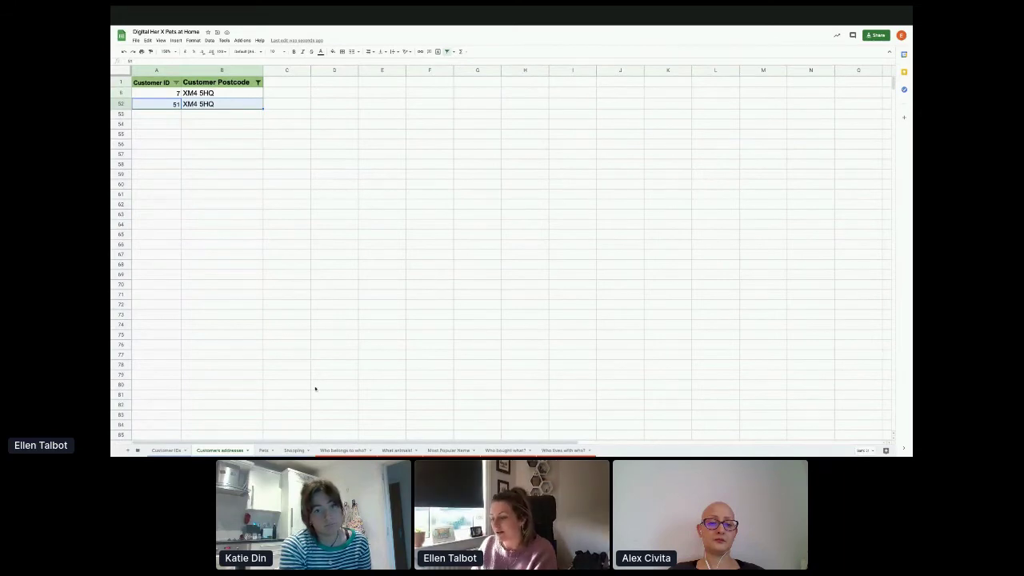
{"action": "left_click", "coordinate": [342, 450]}
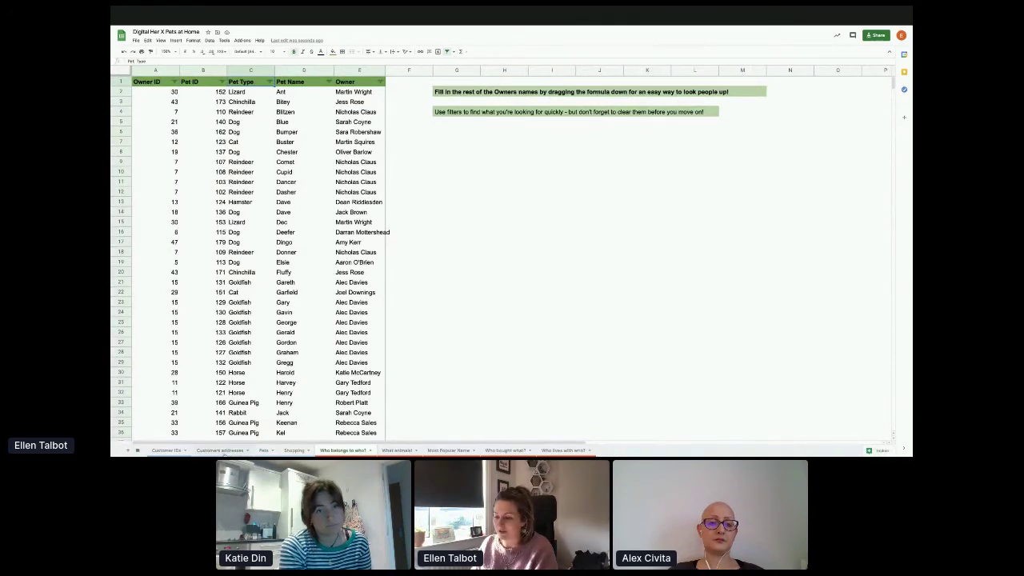
Step: Revisit the filtered addresses to note customer 51's ID and postcode
{"action": "left_click", "coordinate": [222, 451]}
{"action": "left_click", "coordinate": [176, 105]}
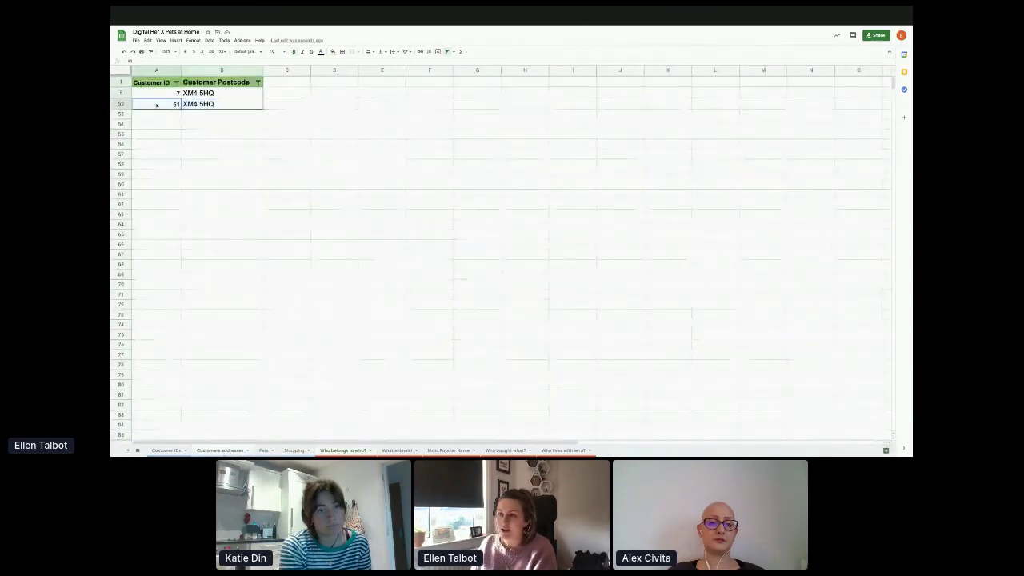
{"action": "left_click_drag", "start_coordinate": [176, 105], "coordinate": [222, 105]}
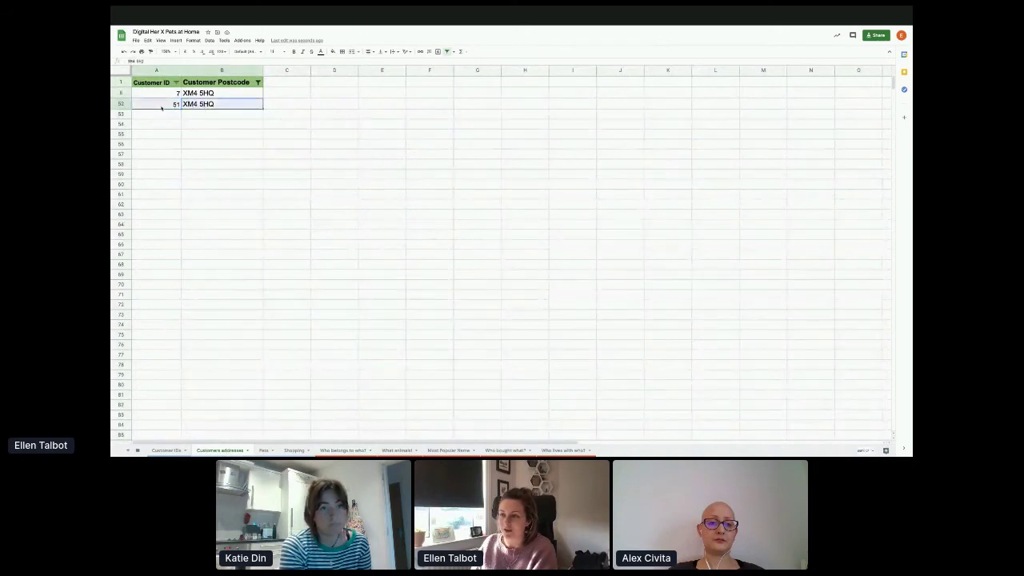
{"action": "left_click", "coordinate": [337, 450]}
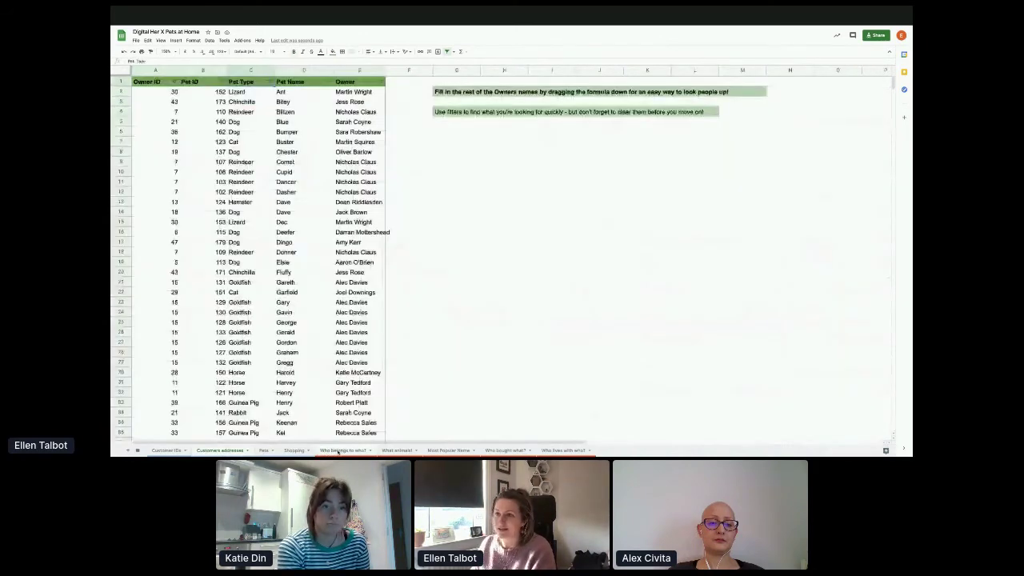
Step: Filter Owner ID to 51, leaving Snowdrop the cat, and inspect the owner lookup formula
{"action": "left_click", "coordinate": [174, 81]}
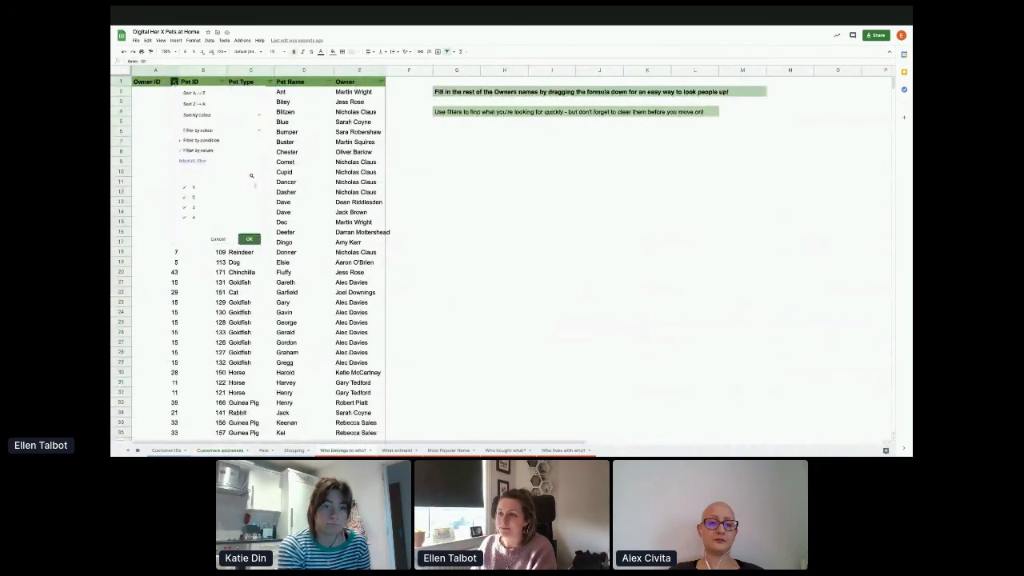
{"action": "left_click", "coordinate": [200, 176]}
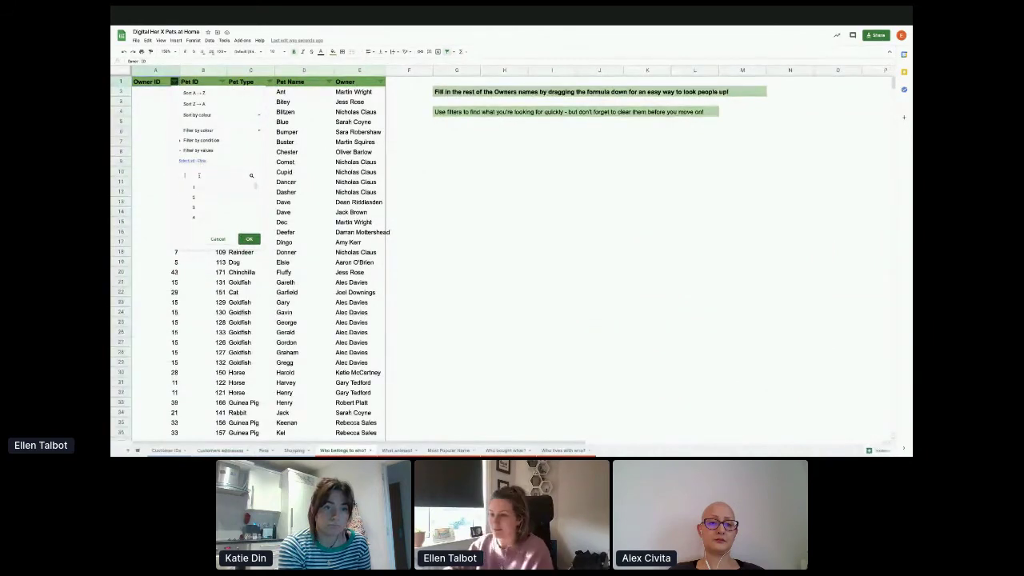
{"action": "type", "text": "81"}
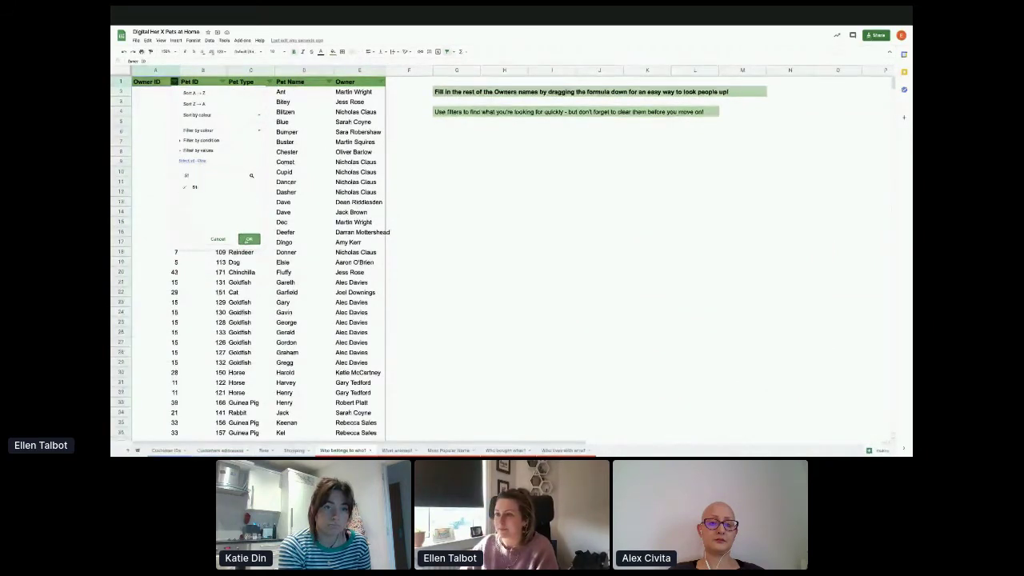
{"action": "left_click", "coordinate": [247, 238]}
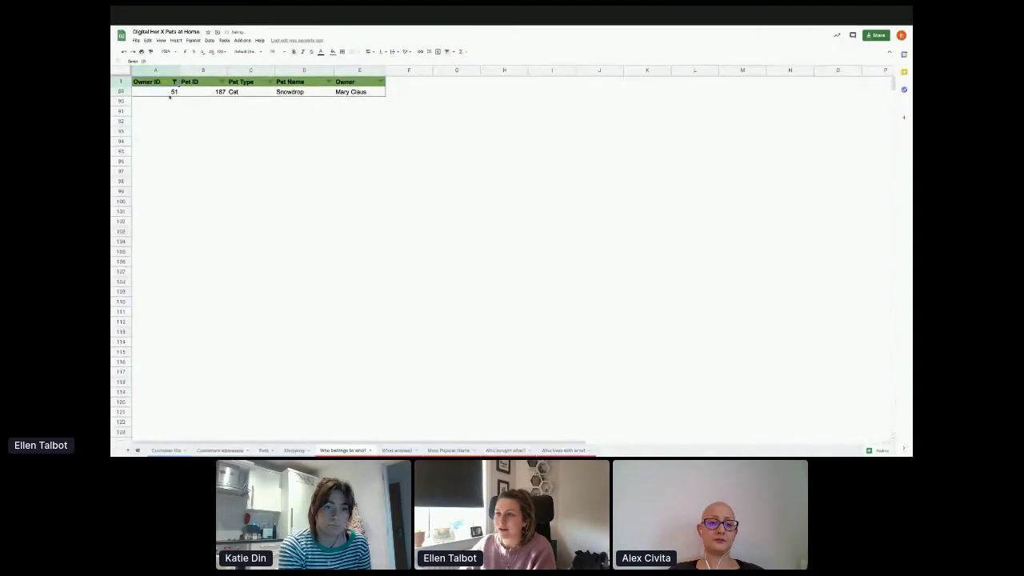
{"action": "left_click_drag", "start_coordinate": [163, 93], "coordinate": [364, 95]}
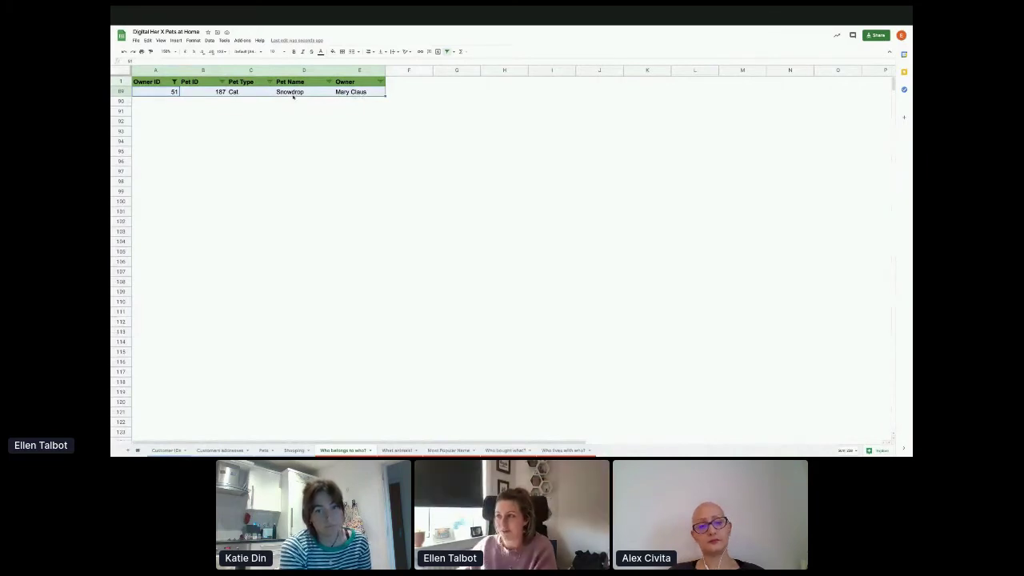
{"action": "left_click", "coordinate": [371, 95]}
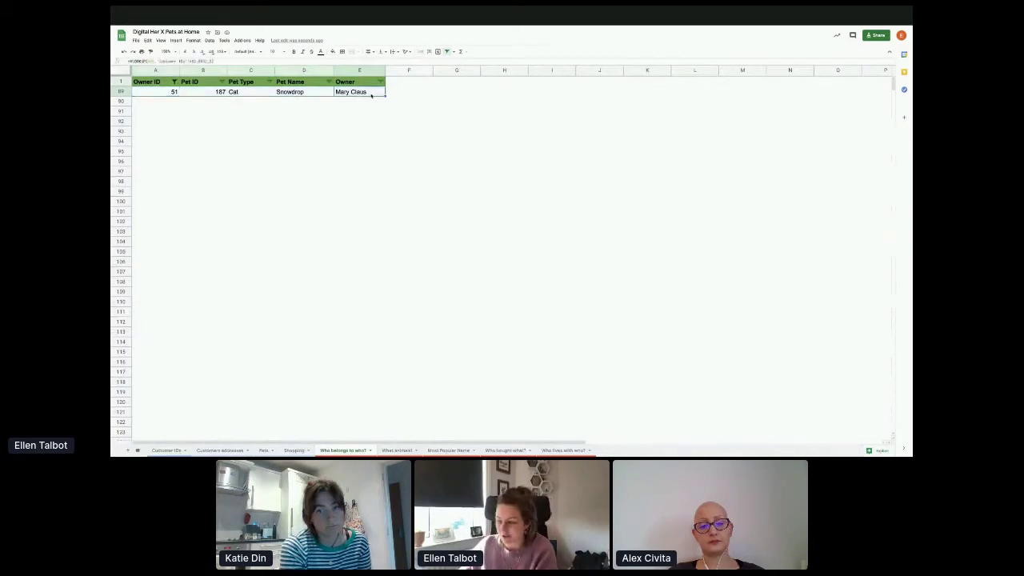
Step: Review the customer 7 pivot's Cat Bed row and total, then view the Customer IDs sheet
{"action": "left_click", "coordinate": [509, 452]}
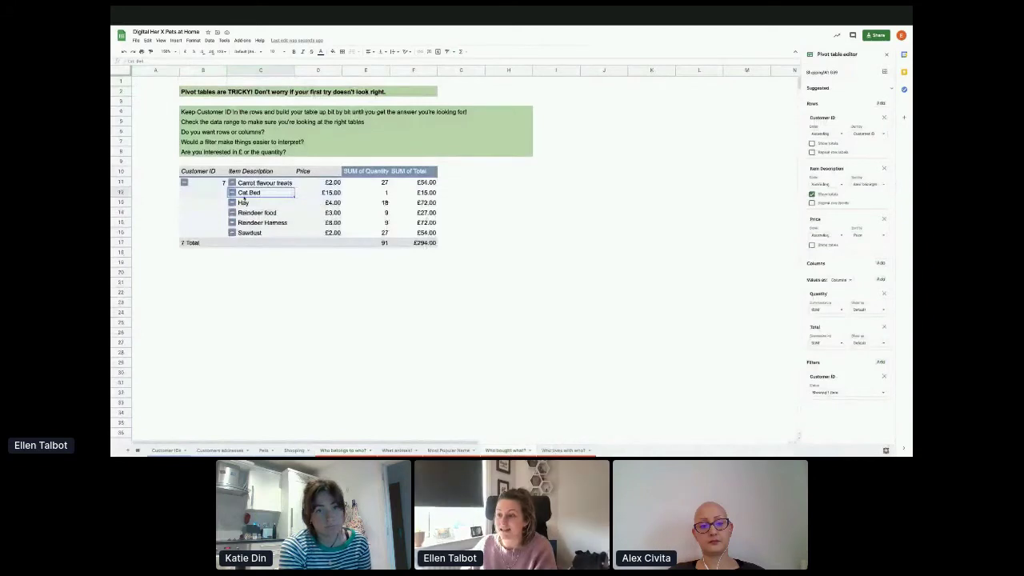
{"action": "left_click", "coordinate": [440, 196], "text": "shift"}
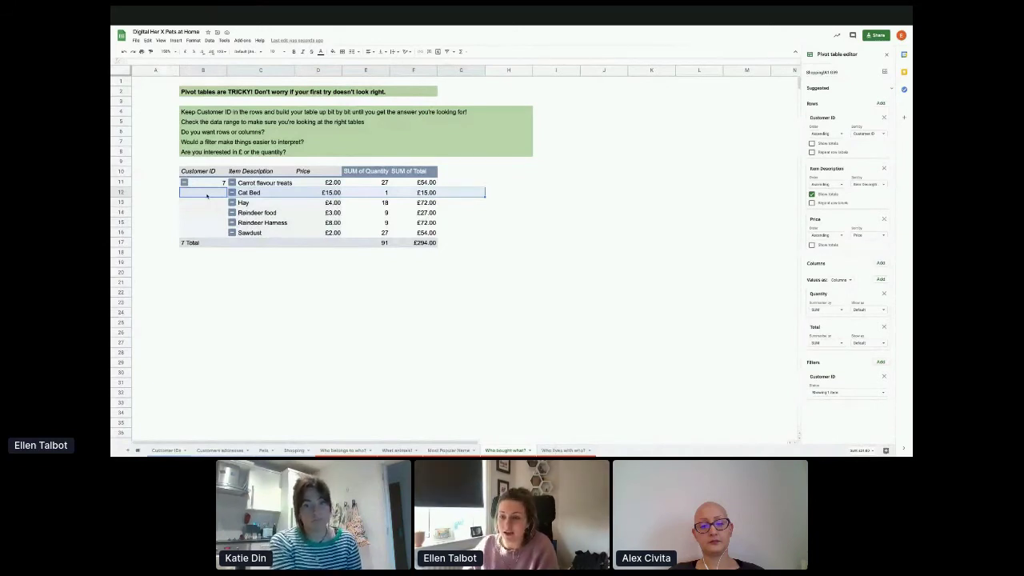
{"action": "left_click", "coordinate": [207, 196]}
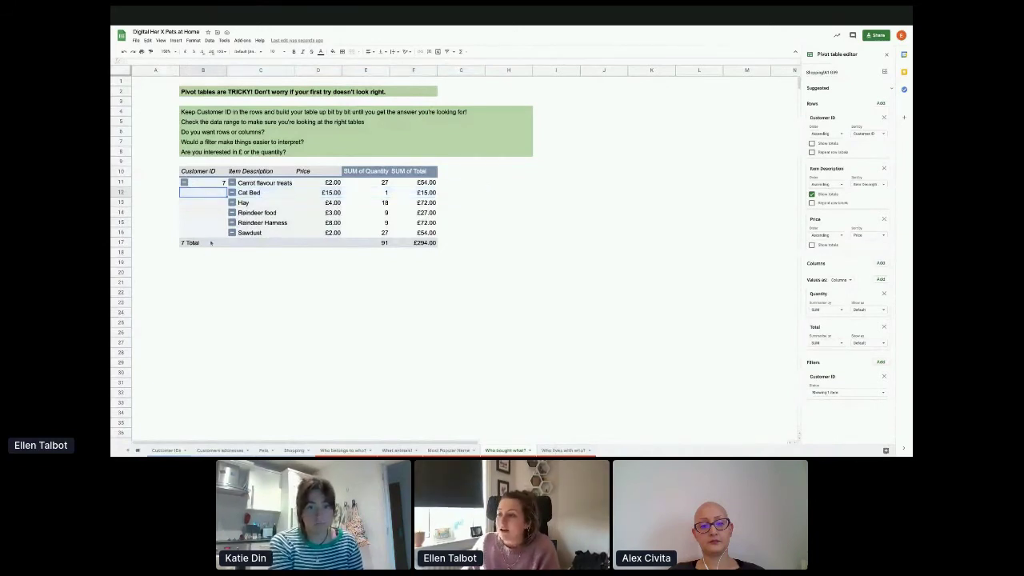
{"action": "left_click", "coordinate": [210, 243]}
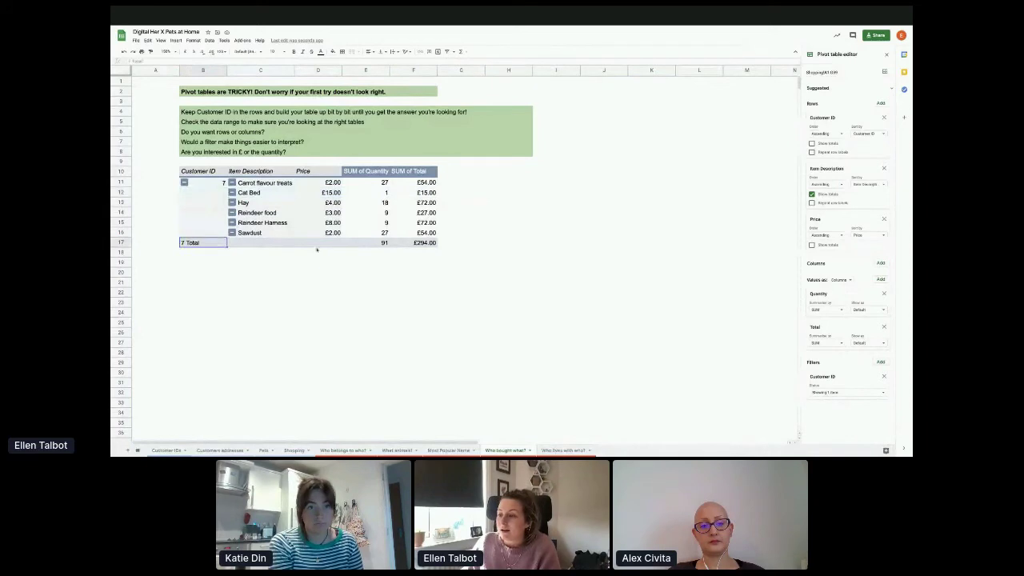
{"action": "left_click", "coordinate": [171, 451]}
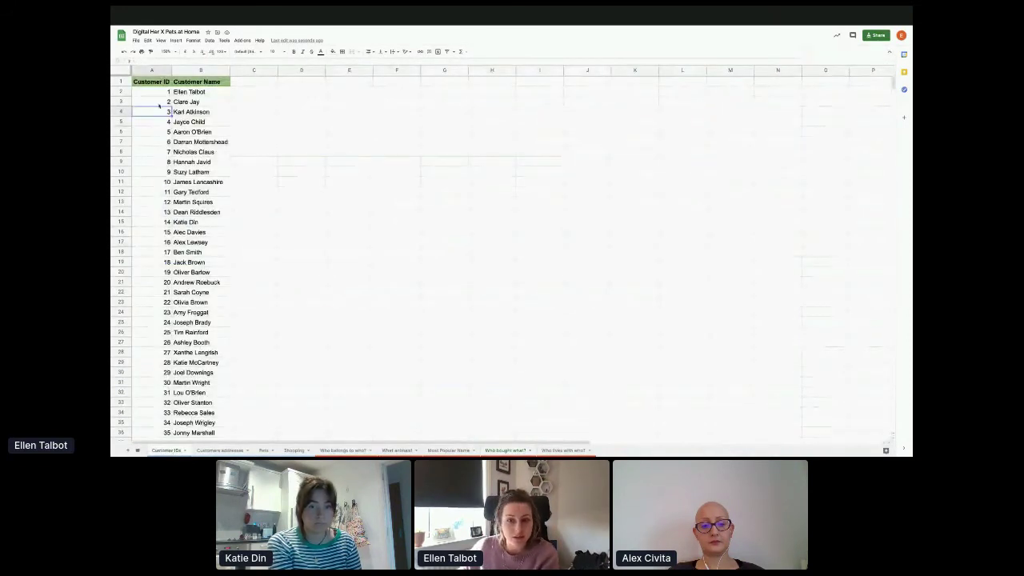